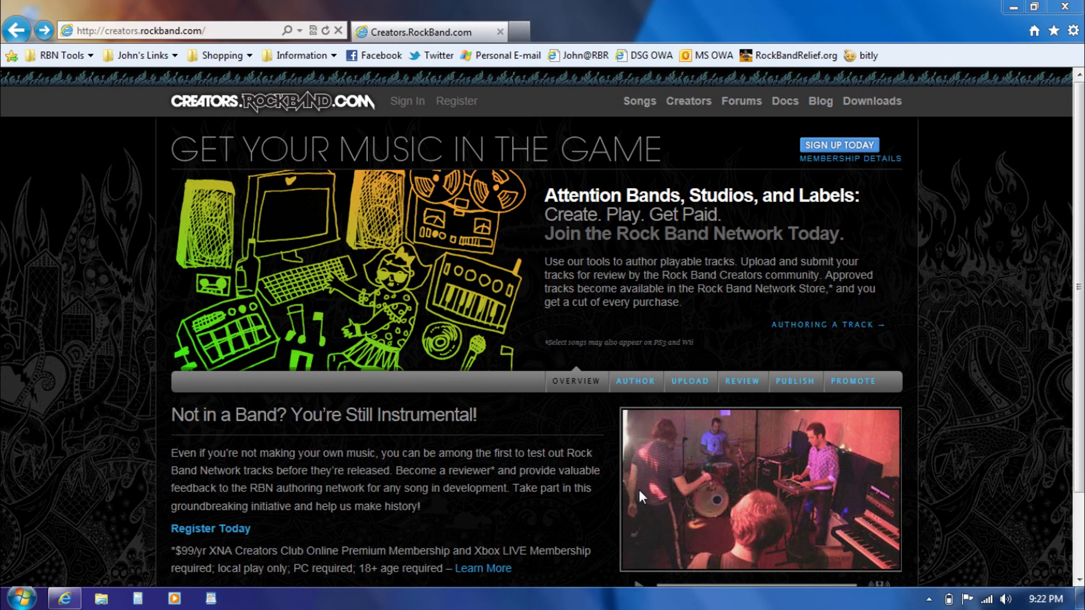
Open the Practice Sections page from the Docs wiki's Authoring section.
{"action": "left_click", "coordinate": [786, 103]}
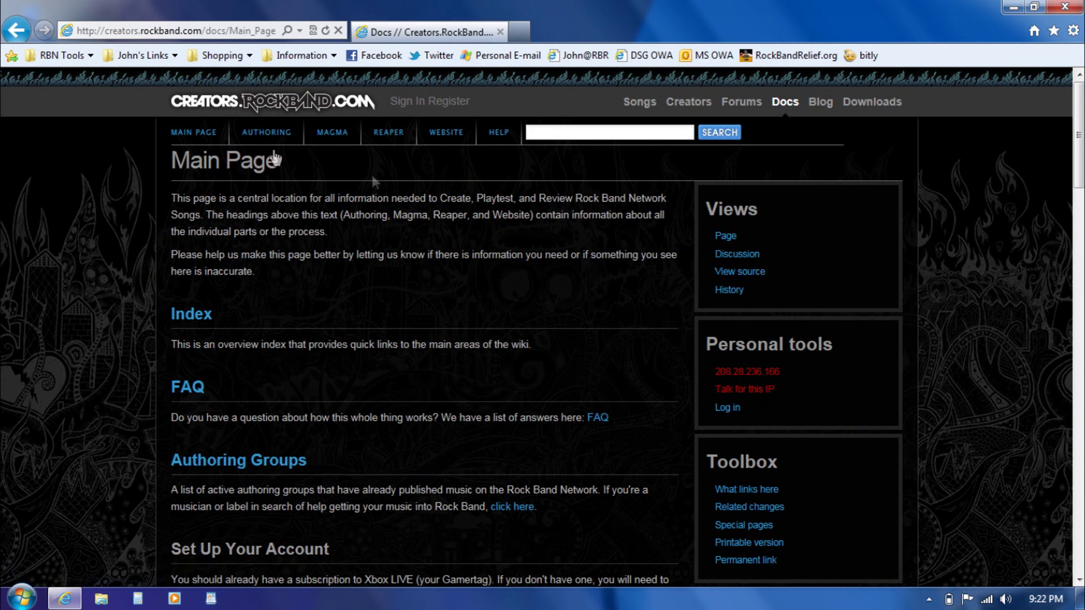
{"action": "left_click", "coordinate": [264, 136]}
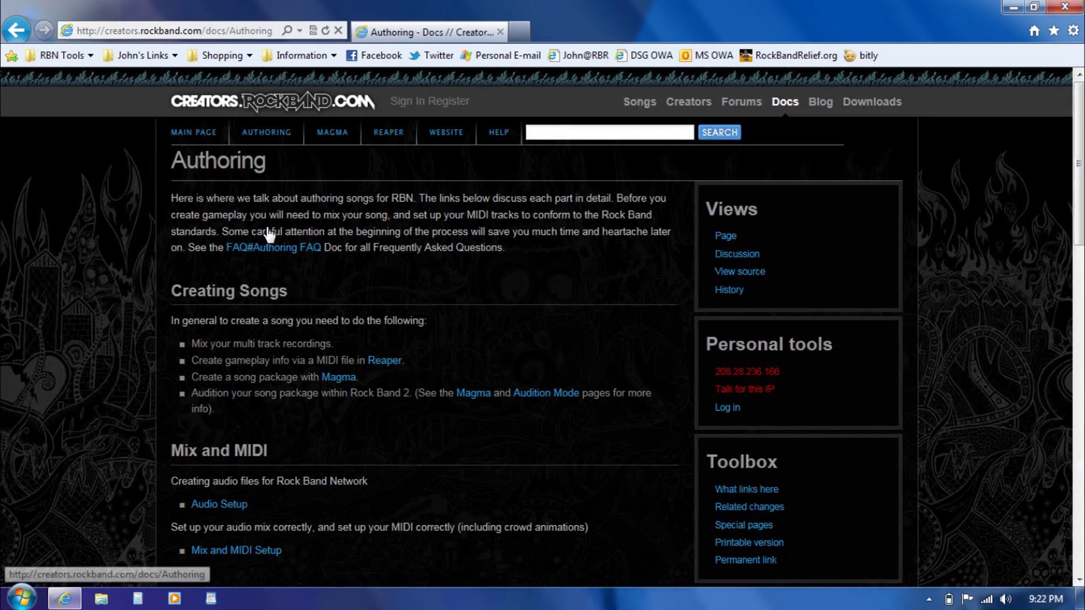
{"action": "scroll", "coordinate": [260, 264], "scroll_direction": "down", "scroll_amount": 3}
{"action": "scroll", "coordinate": [260, 273], "scroll_direction": "down", "scroll_amount": 8}
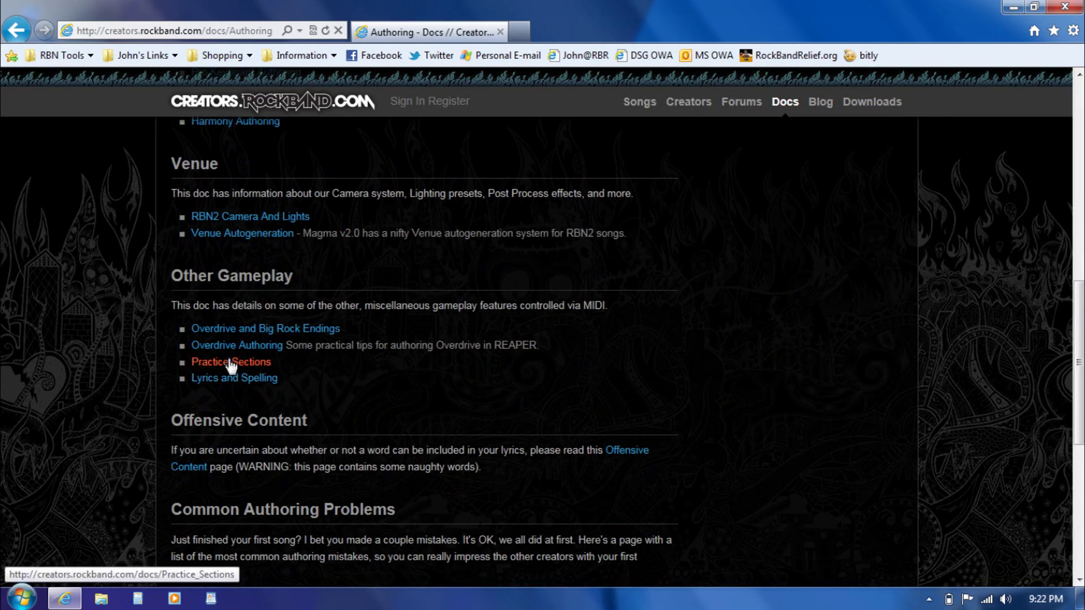
{"action": "left_click", "coordinate": [230, 366]}
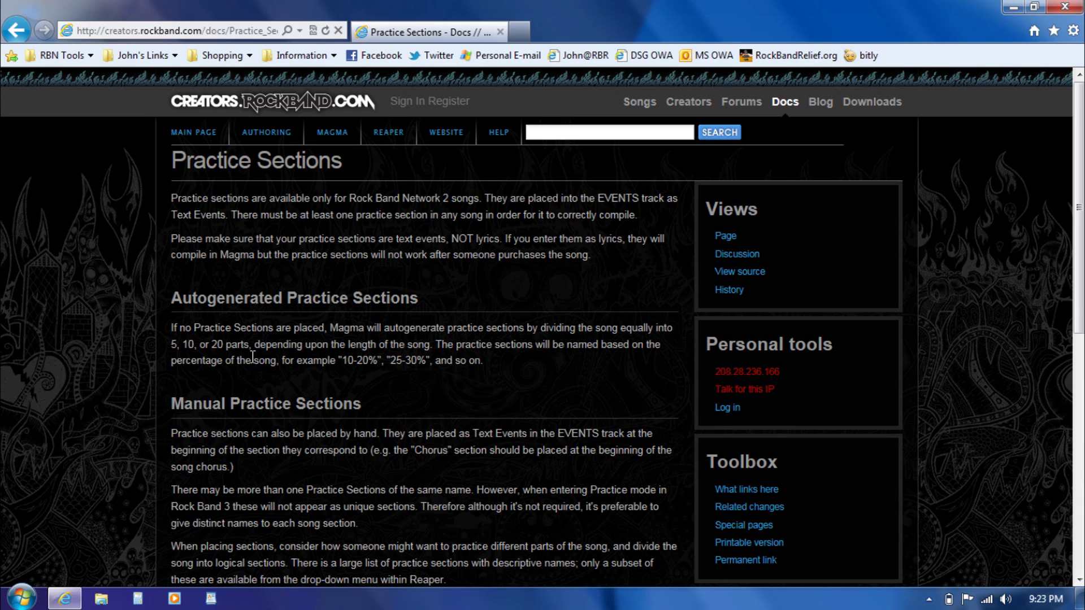
Skim the Practice Sections page, then go to the Magma documentation page.
{"action": "scroll", "coordinate": [254, 350], "scroll_direction": "down", "scroll_amount": 4}
{"action": "scroll", "coordinate": [256, 347], "scroll_direction": "up", "scroll_amount": 4}
{"action": "left_click", "coordinate": [333, 136]}
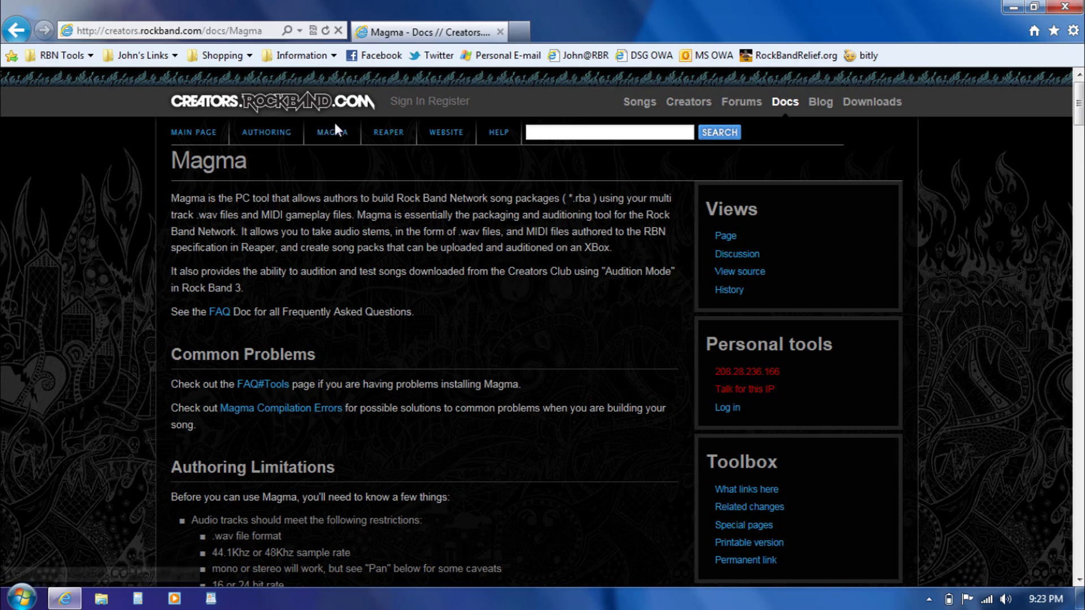
Read through the Magma documentation page, including its common problems and authoring limitations.
{"action": "scroll", "coordinate": [326, 201], "scroll_direction": "down", "scroll_amount": 3}
{"action": "scroll", "coordinate": [326, 201], "scroll_direction": "down", "scroll_amount": 20}
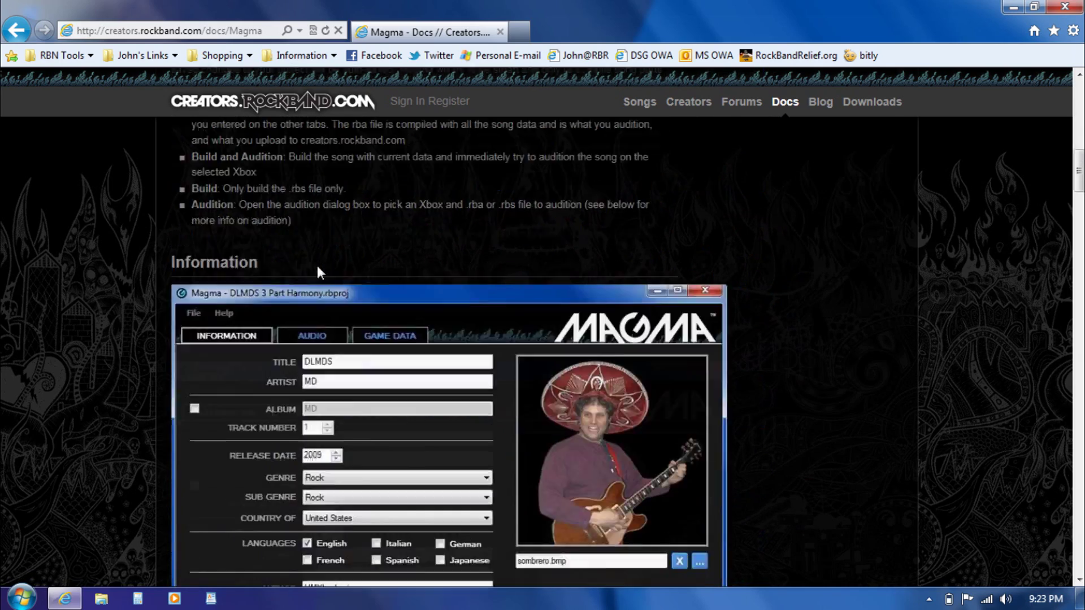
{"action": "scroll", "coordinate": [317, 289], "scroll_direction": "down", "scroll_amount": 20}
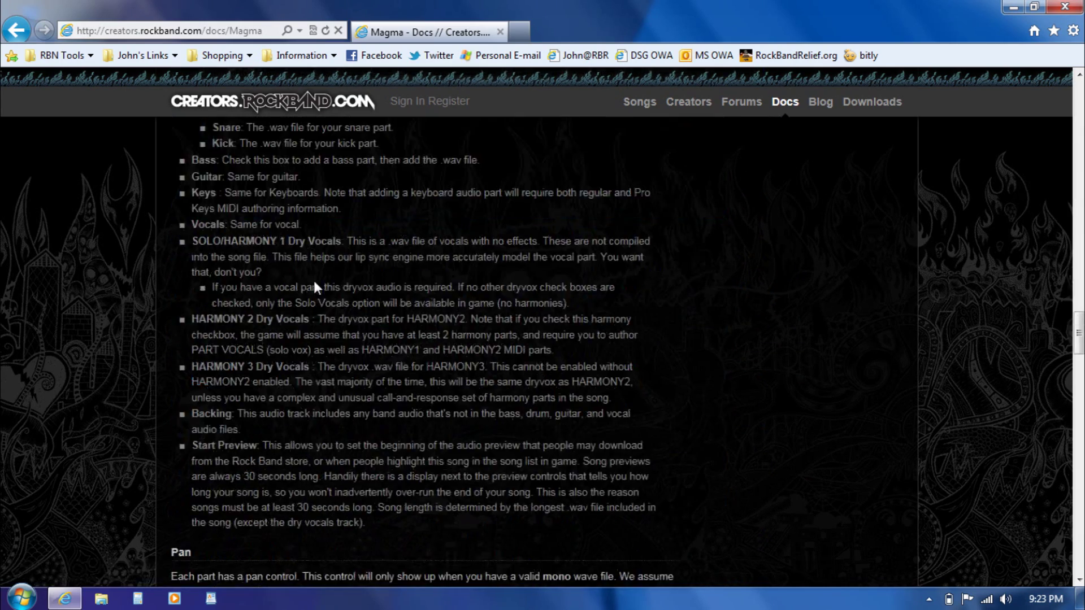
{"action": "scroll", "coordinate": [317, 289], "scroll_direction": "down", "scroll_amount": 20}
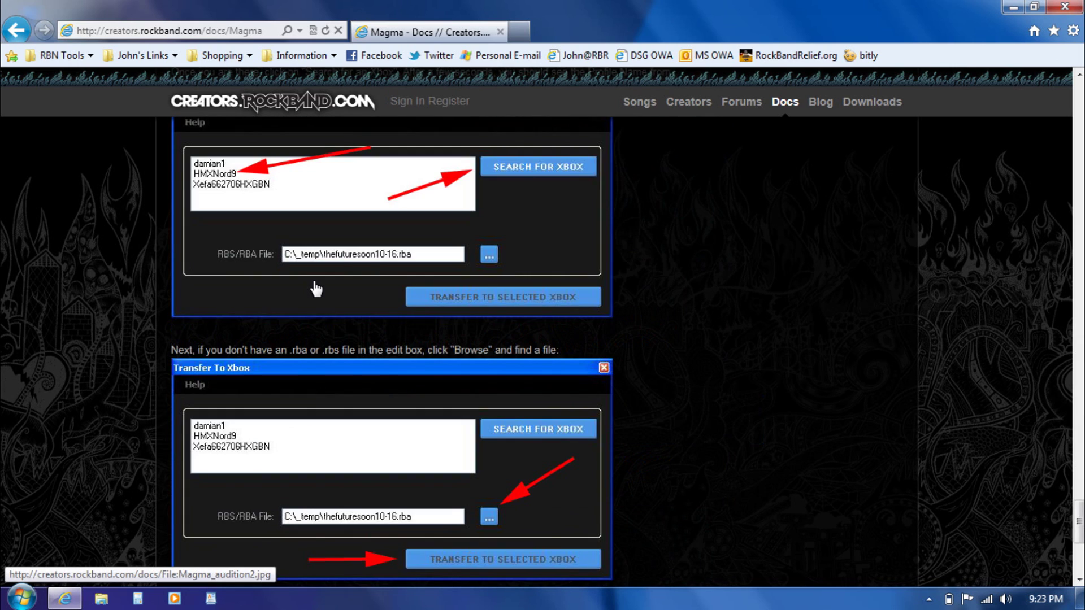
{"action": "scroll", "coordinate": [317, 289], "scroll_direction": "up", "scroll_amount": 4}
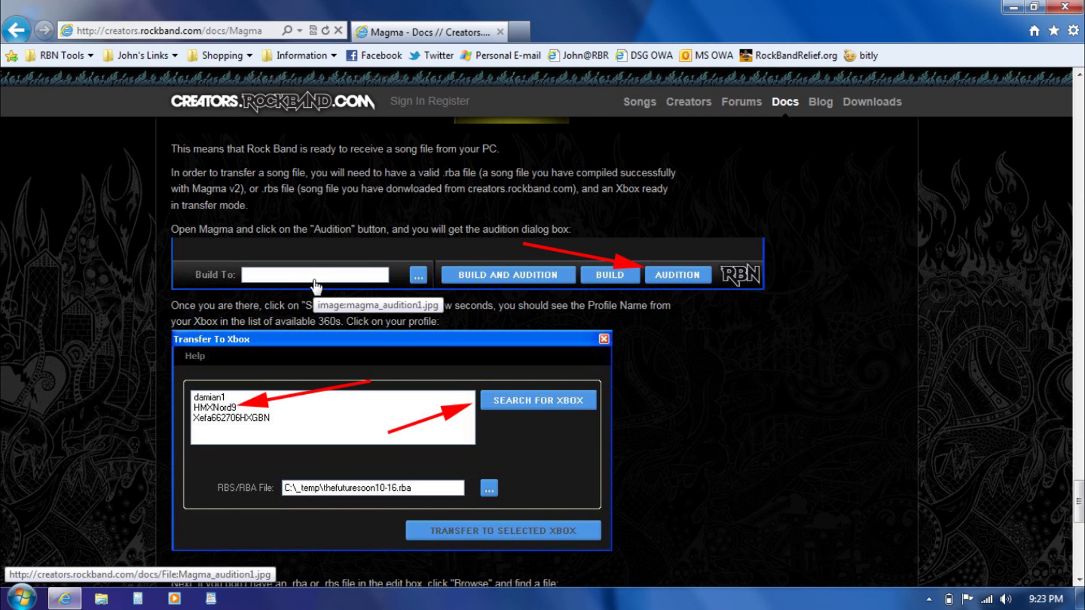
{"action": "scroll", "coordinate": [316, 288], "scroll_direction": "up", "scroll_amount": 5}
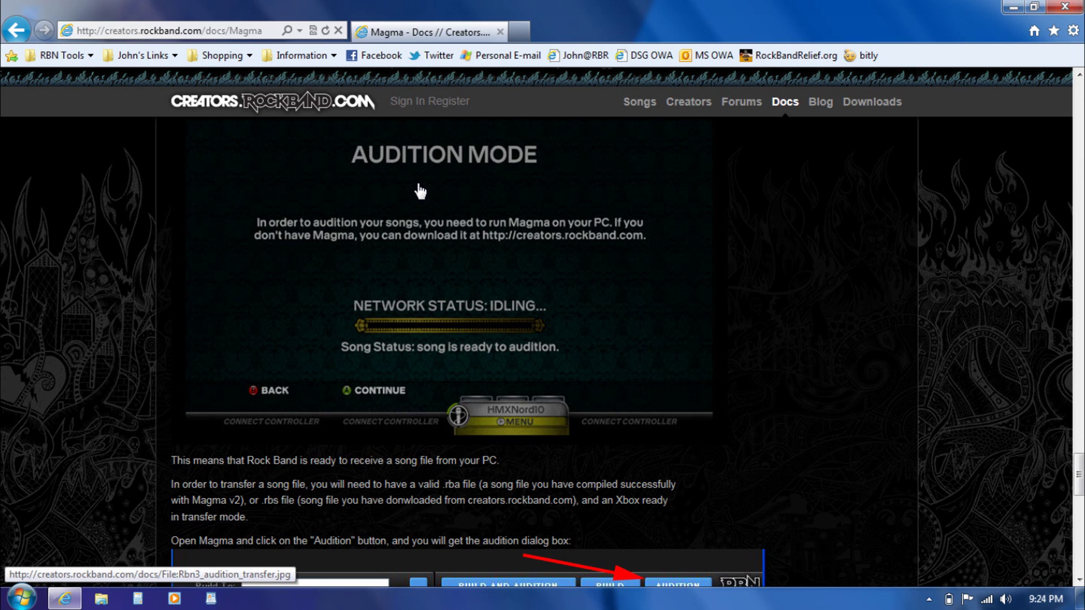
{"action": "scroll", "coordinate": [388, 249], "scroll_direction": "down", "scroll_amount": 15}
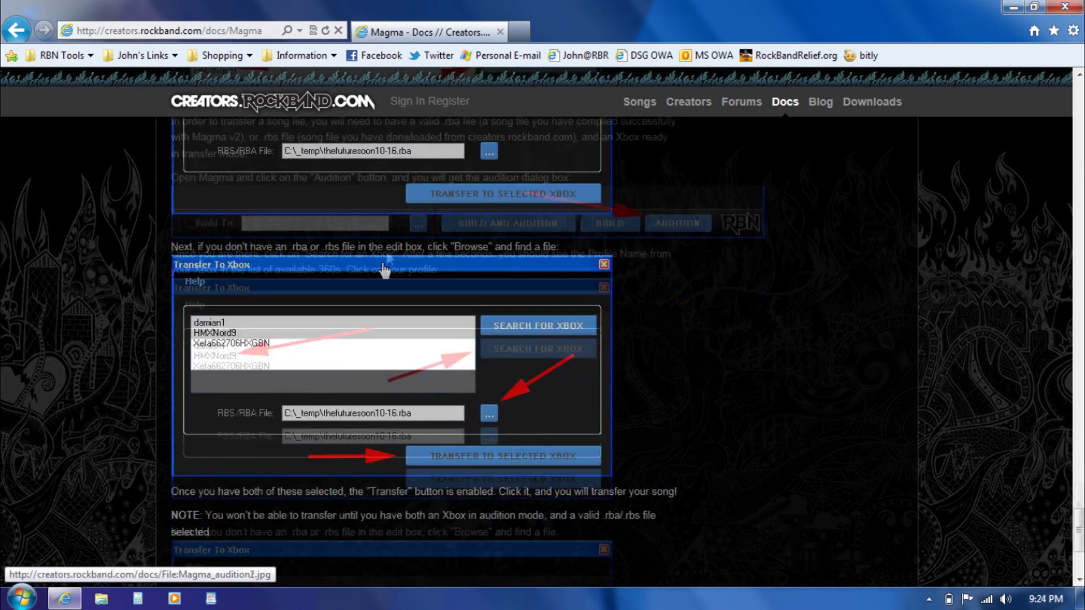
Open the RBN2 Audition Mode page and read down to the Cheats controller diagram.
{"action": "left_click", "coordinate": [271, 379]}
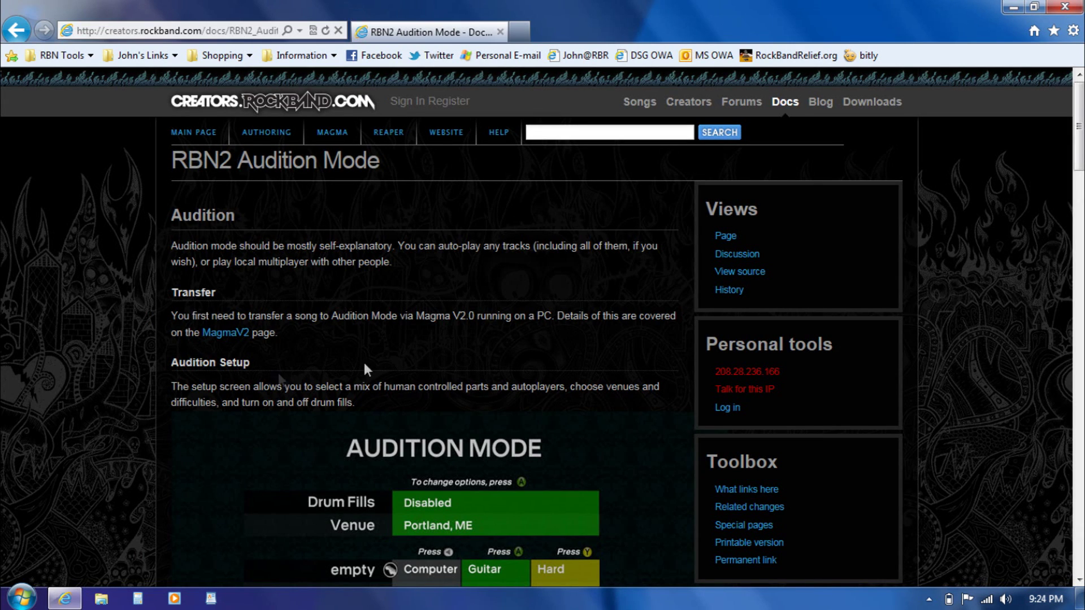
{"action": "scroll", "coordinate": [332, 446], "scroll_direction": "down", "scroll_amount": 4}
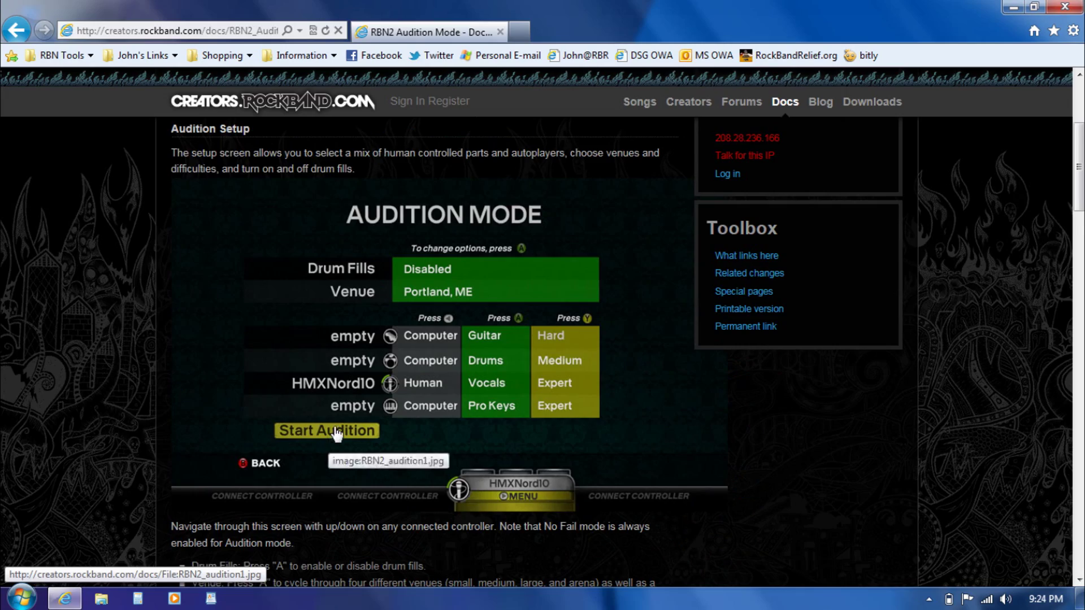
{"action": "scroll", "coordinate": [337, 434], "scroll_direction": "down", "scroll_amount": 1}
{"action": "scroll", "coordinate": [338, 434], "scroll_direction": "down", "scroll_amount": 7}
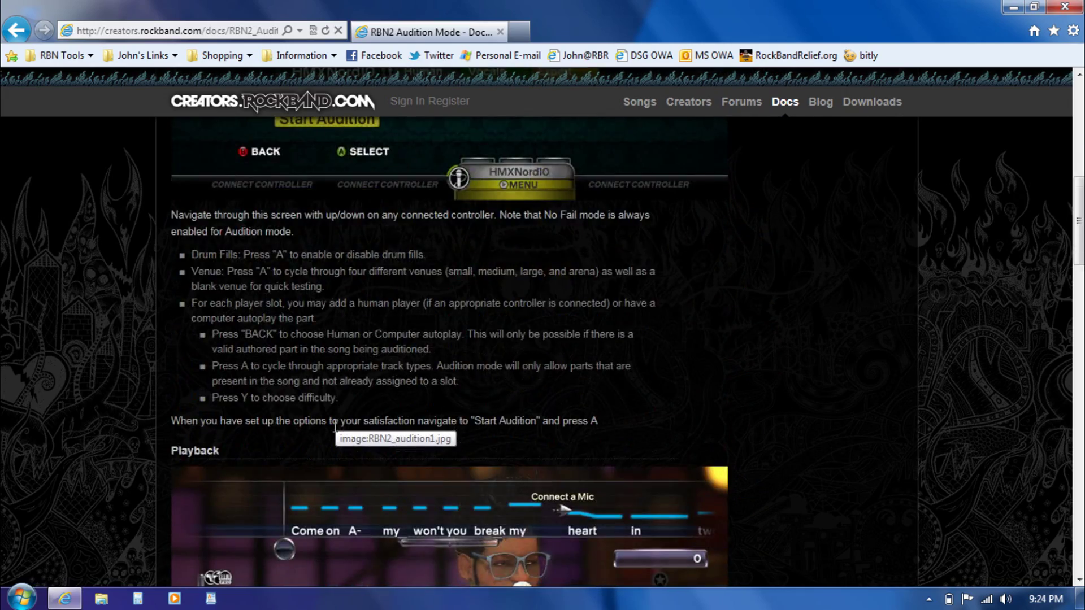
{"action": "scroll", "coordinate": [336, 433], "scroll_direction": "down", "scroll_amount": 6}
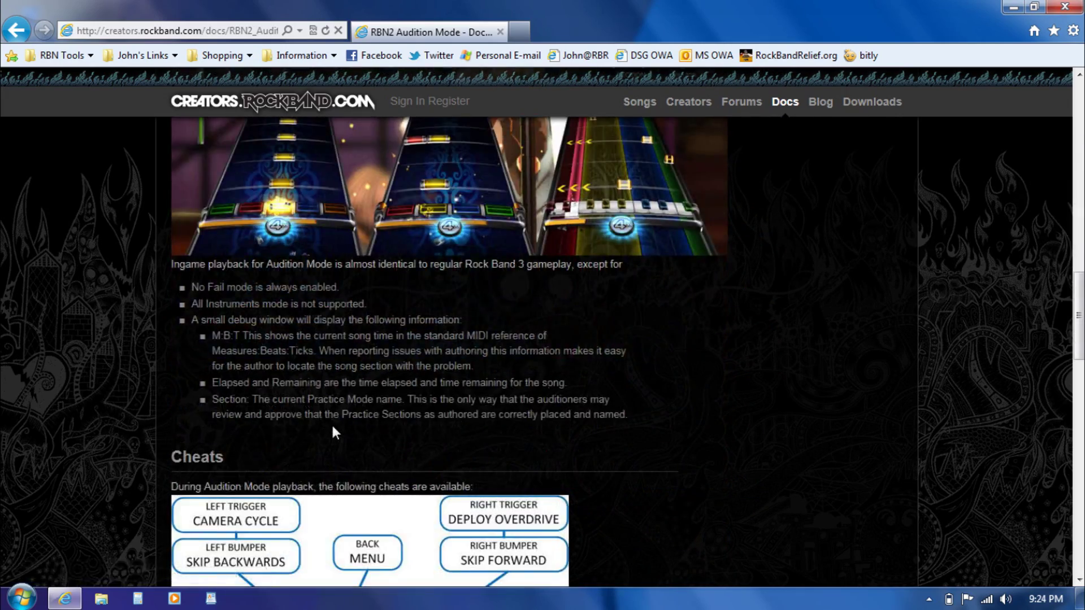
{"action": "scroll", "coordinate": [336, 433], "scroll_direction": "down", "scroll_amount": 2}
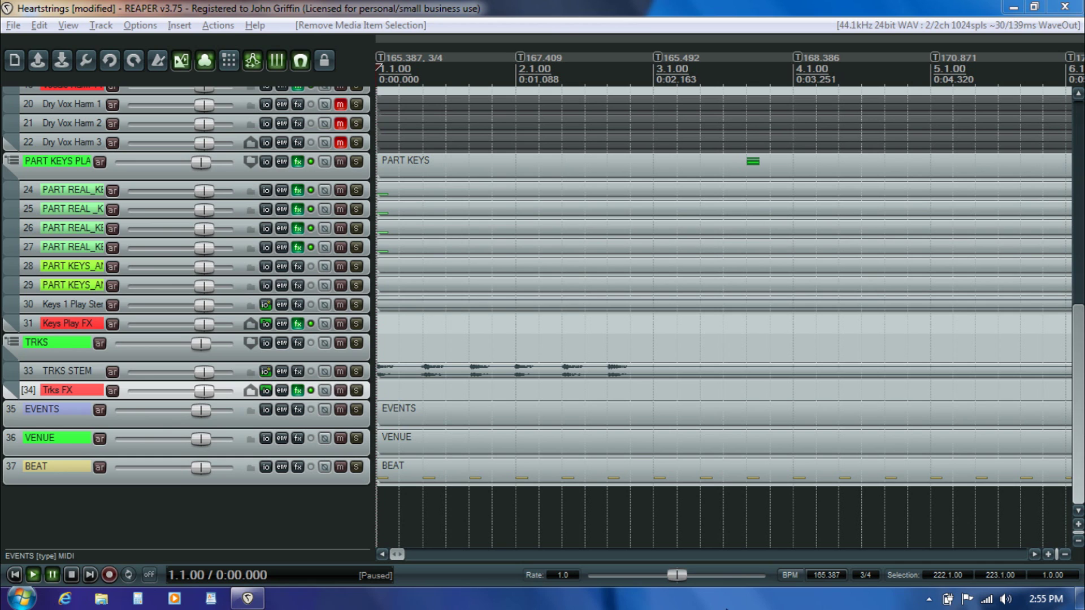
Open the EVENTS track's MIDI item in REAPER's MIDI editor.
{"action": "double_click", "coordinate": [396, 411]}
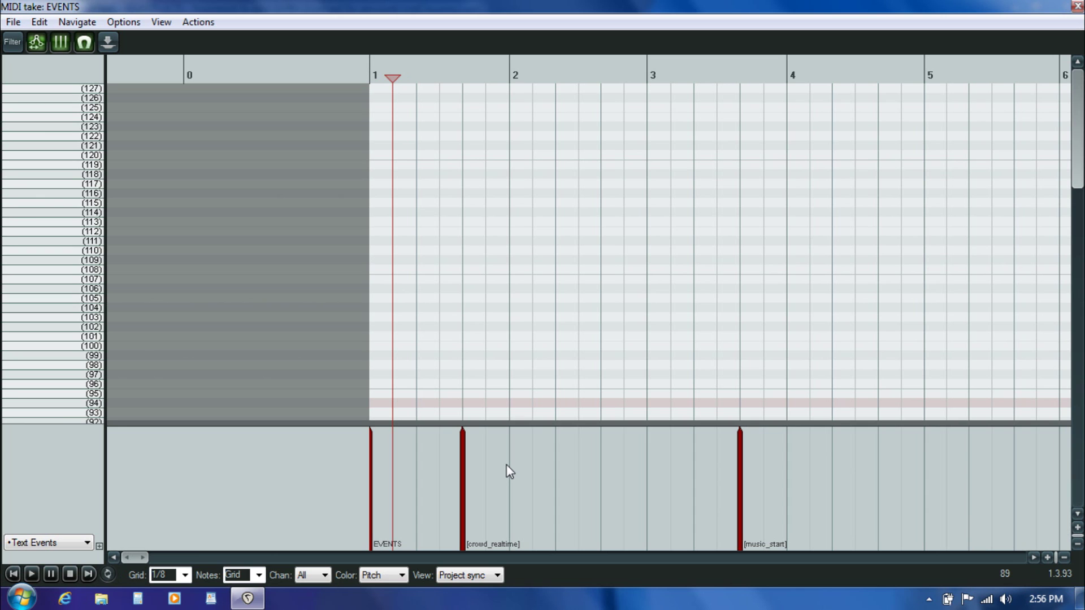
Play the EVENTS take, then replay from bar 3 and stop back at bar 3.
{"action": "key", "text": "space"}
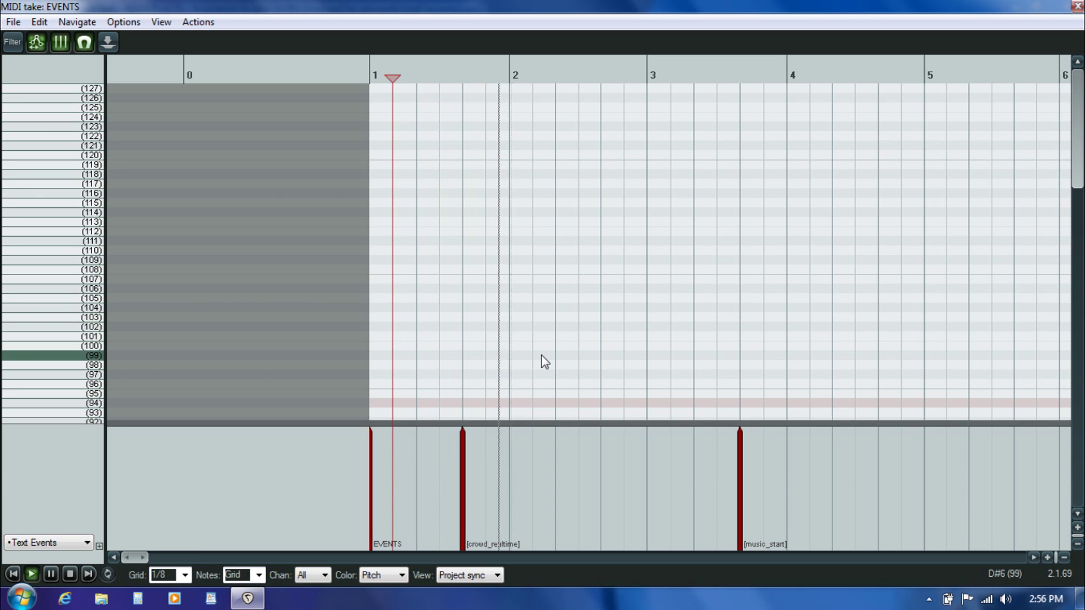
{"action": "key", "text": "ctrl+space"}
{"action": "left_click", "coordinate": [647, 344]}
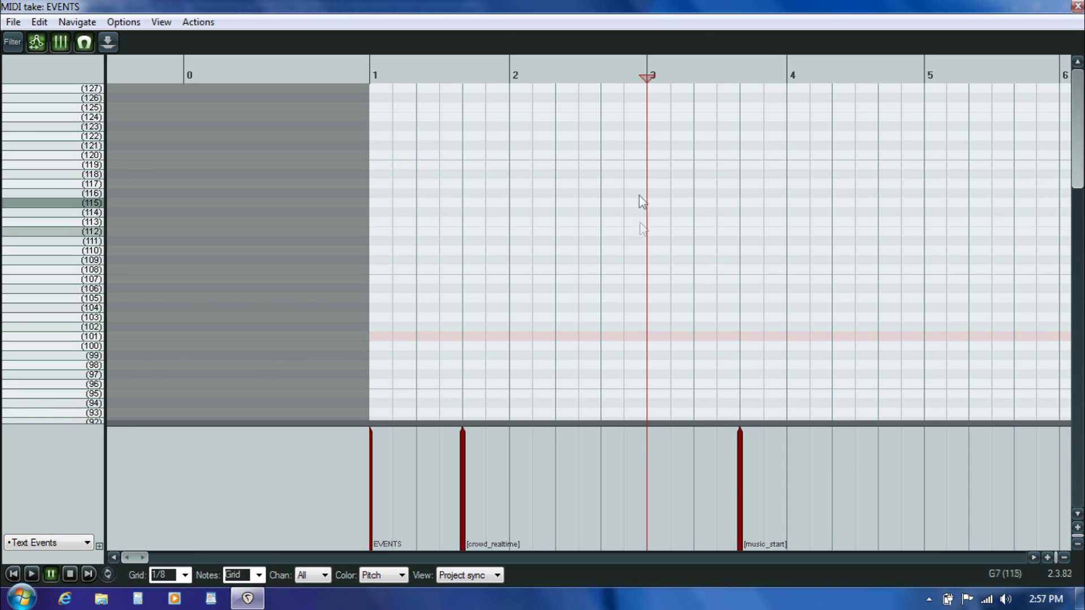
{"action": "key", "text": "space"}
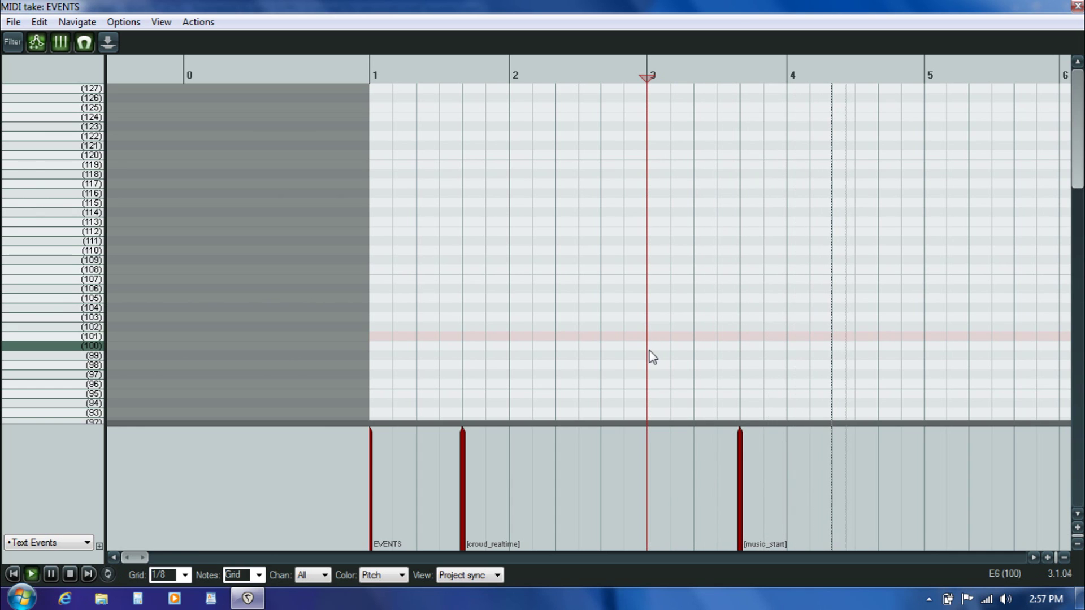
{"action": "key", "text": "ctrl+space"}
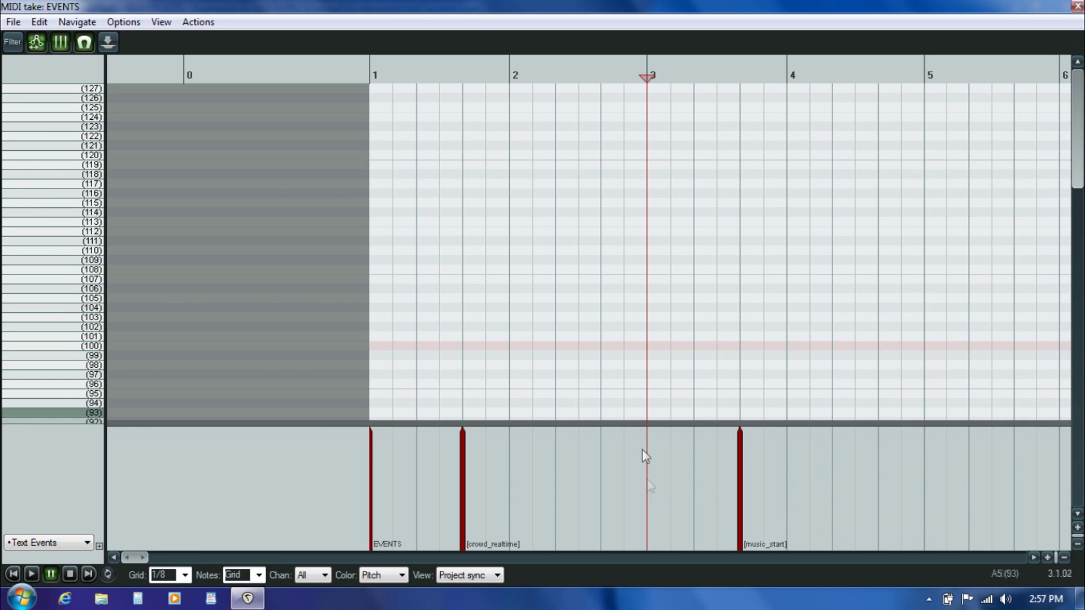
Add a [prc_intro_a] text event at 2.3.50 and drag it onto bar 3.
{"action": "double_click", "coordinate": [647, 475]}
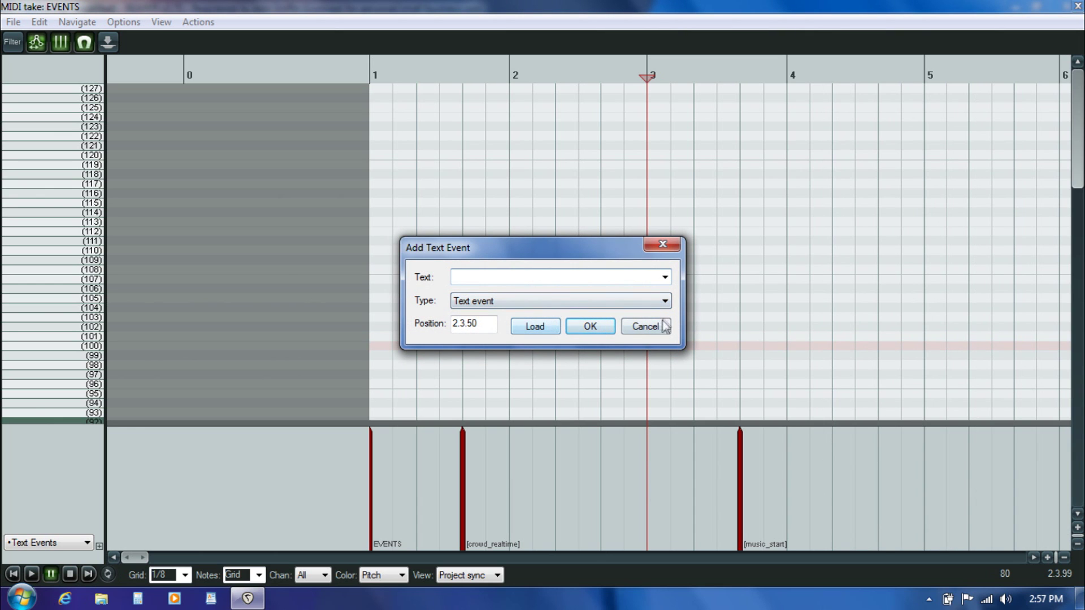
{"action": "left_click", "coordinate": [665, 303]}
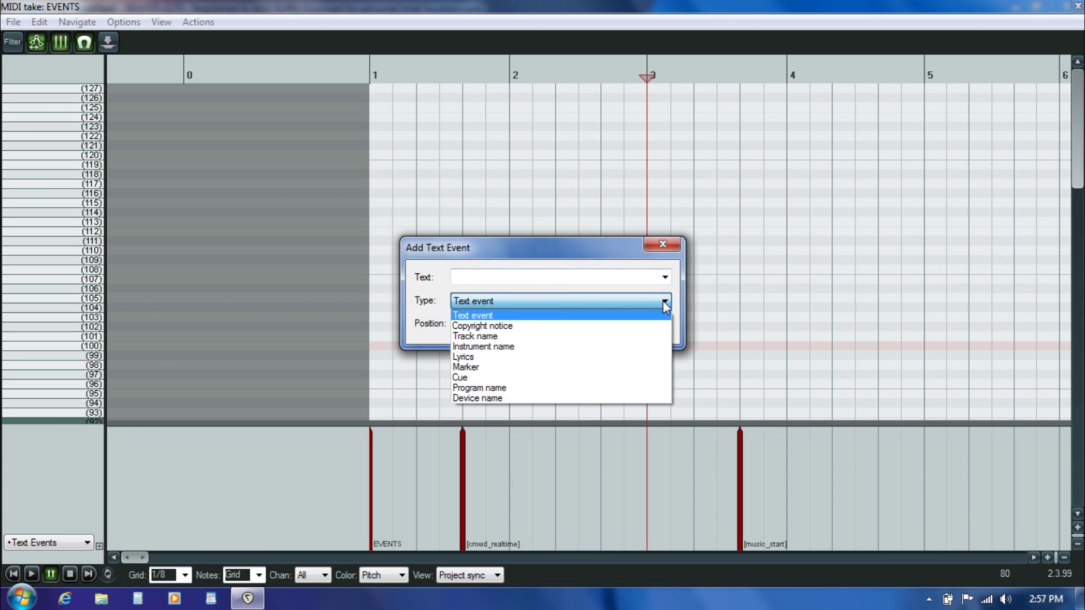
{"action": "left_click", "coordinate": [665, 305]}
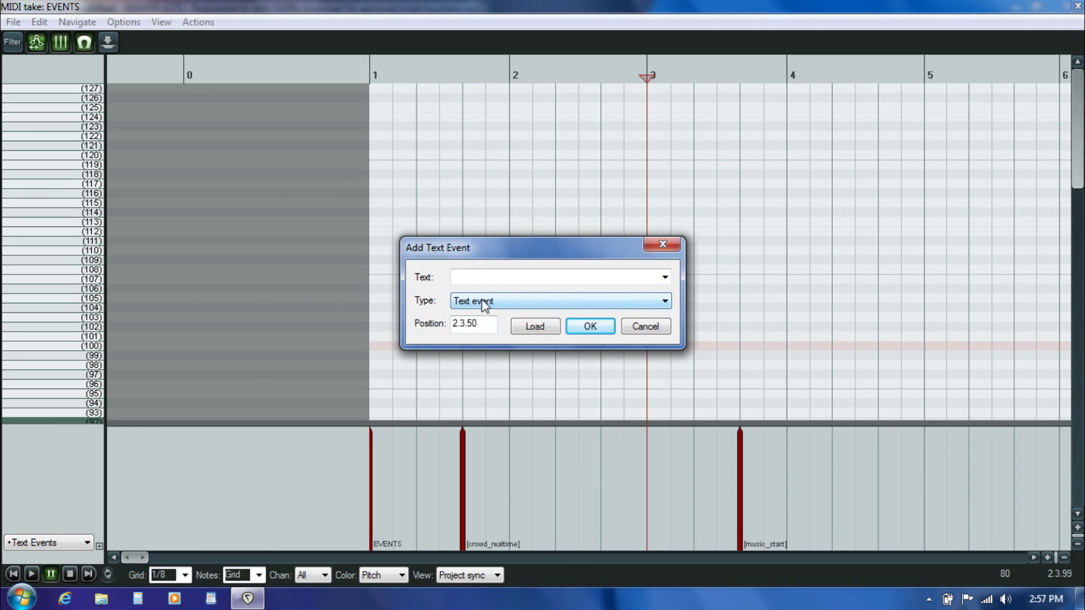
{"action": "left_click", "coordinate": [490, 276]}
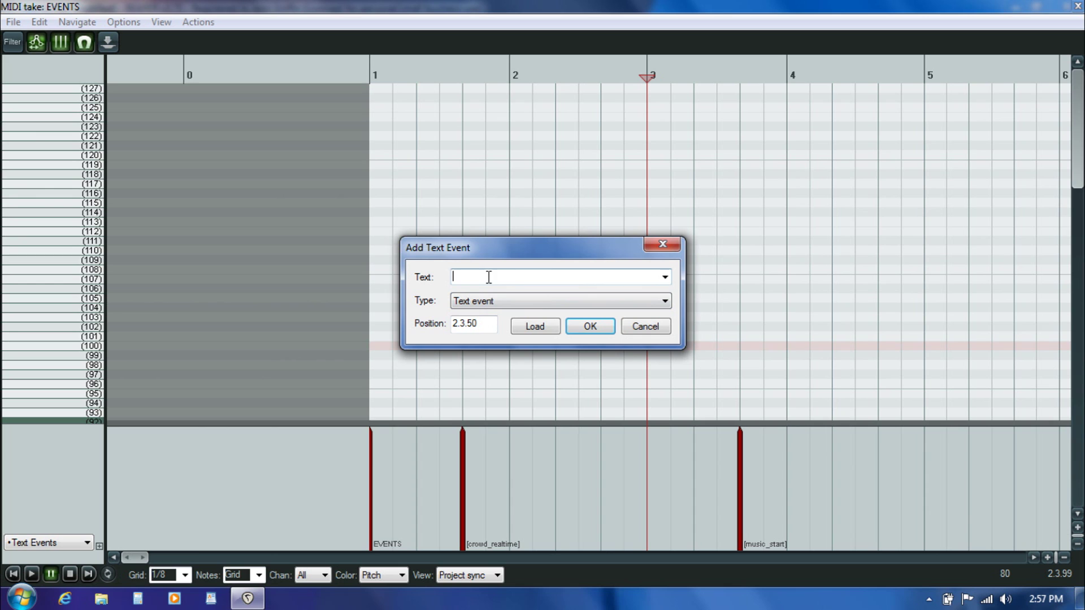
{"action": "left_click", "coordinate": [665, 277]}
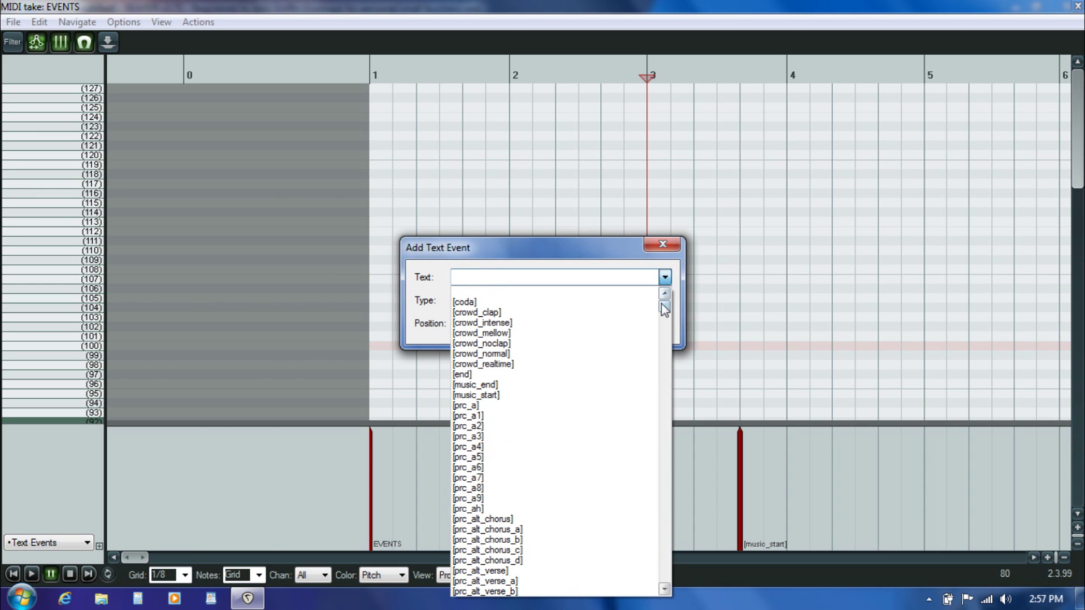
{"action": "left_click_drag", "start_coordinate": [665, 308], "coordinate": [683, 359]}
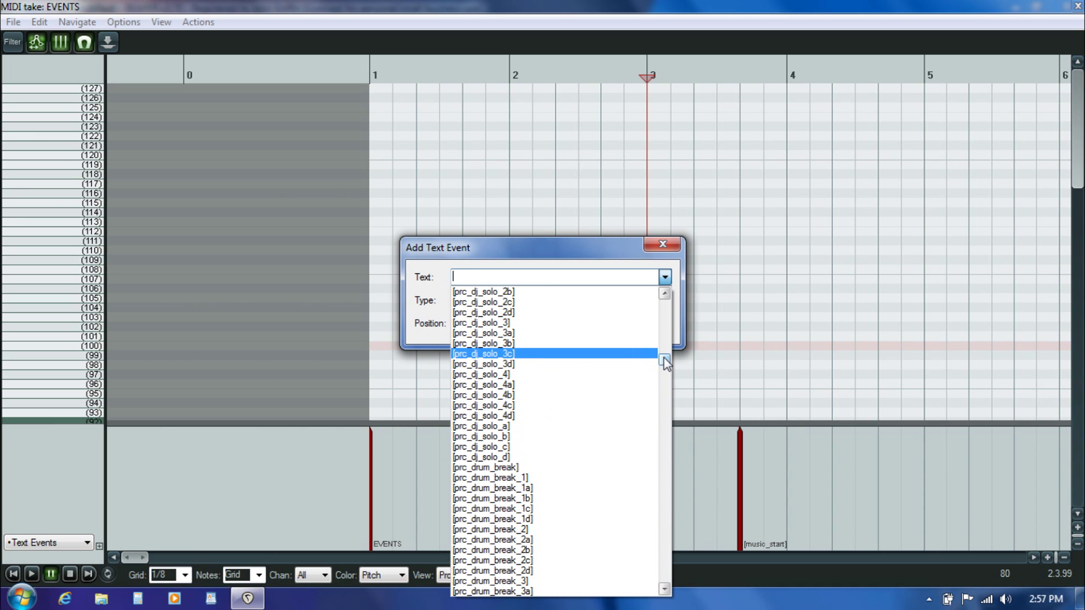
{"action": "left_click_drag", "start_coordinate": [665, 361], "coordinate": [668, 446]}
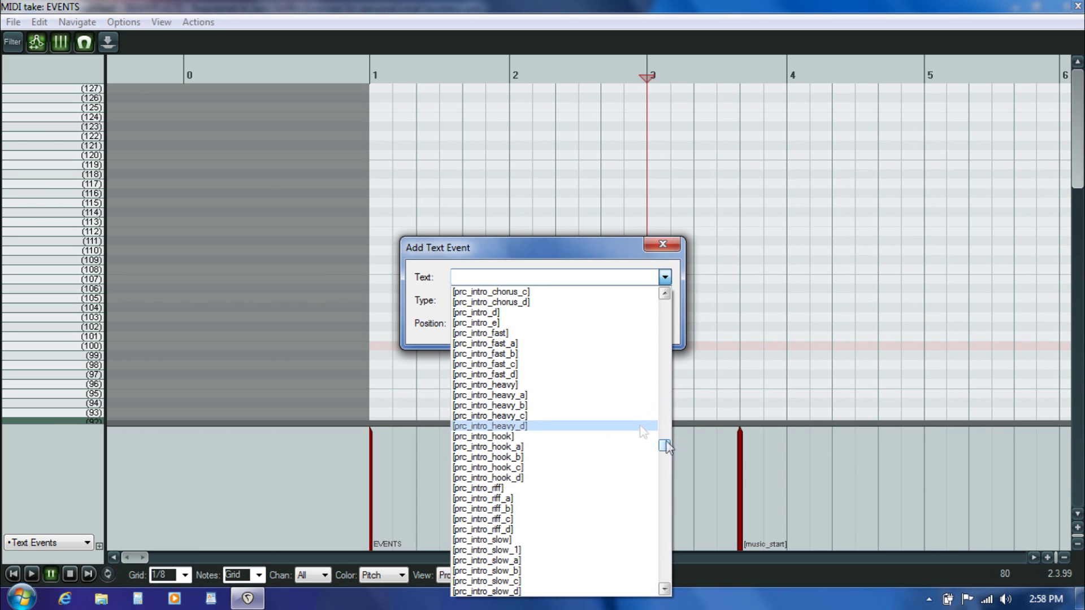
{"action": "scroll", "coordinate": [614, 420], "scroll_direction": "up", "scroll_amount": 3}
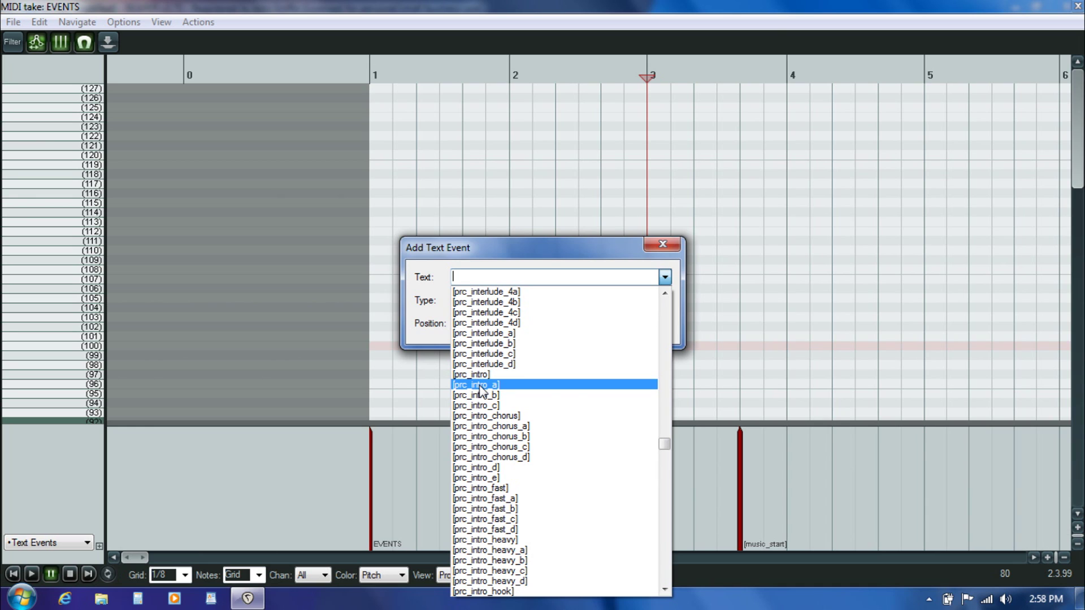
{"action": "left_click", "coordinate": [481, 389]}
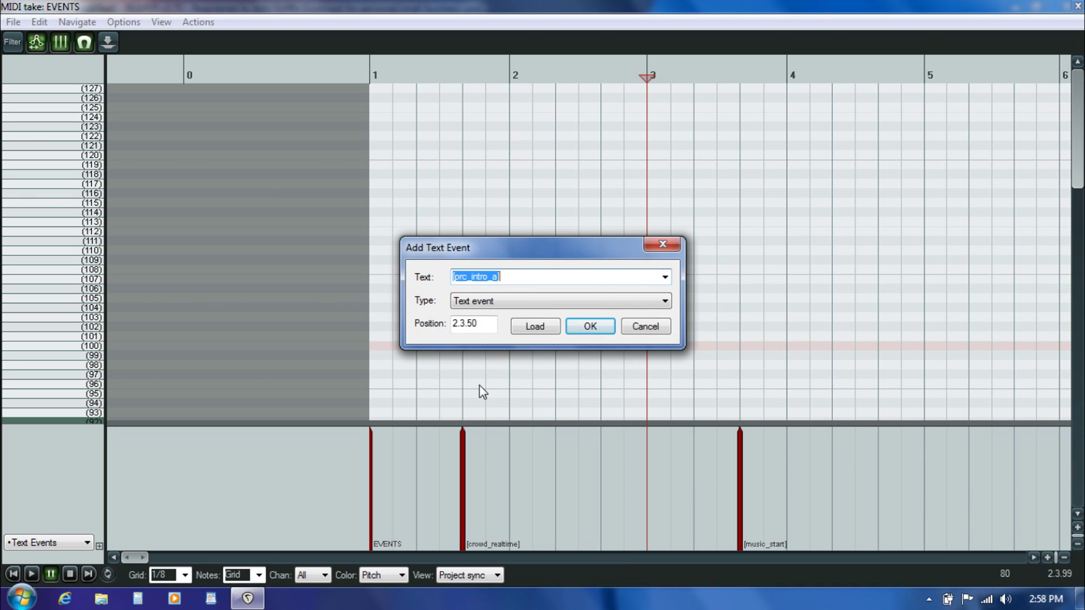
{"action": "left_click", "coordinate": [590, 327]}
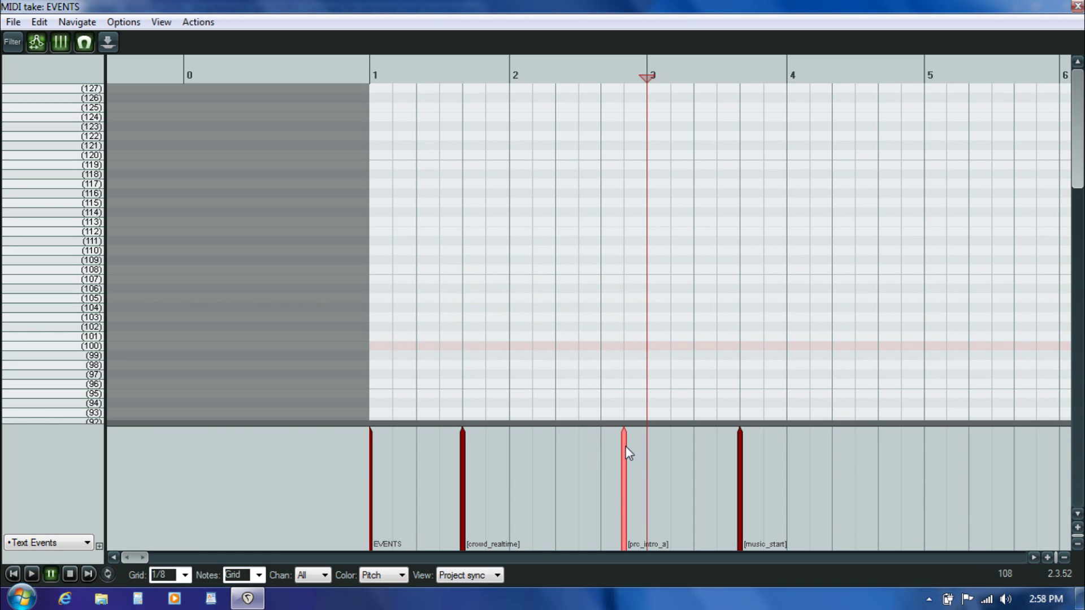
{"action": "left_click_drag", "start_coordinate": [627, 452], "coordinate": [649, 453]}
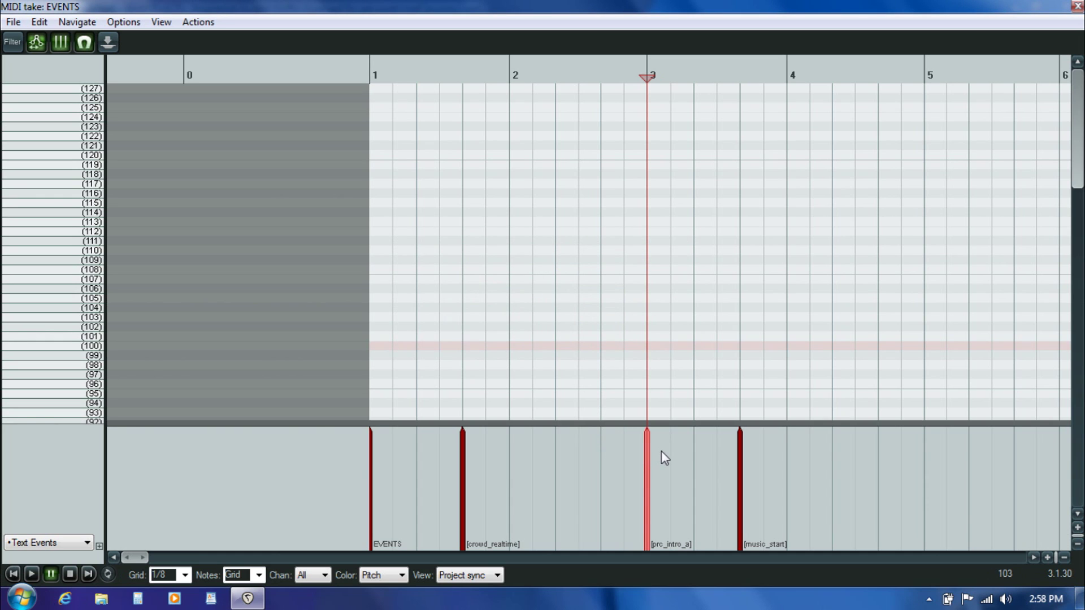
Play from bar 3, scroll ahead, and set the edit position to bar 11.
{"action": "key", "text": "space"}
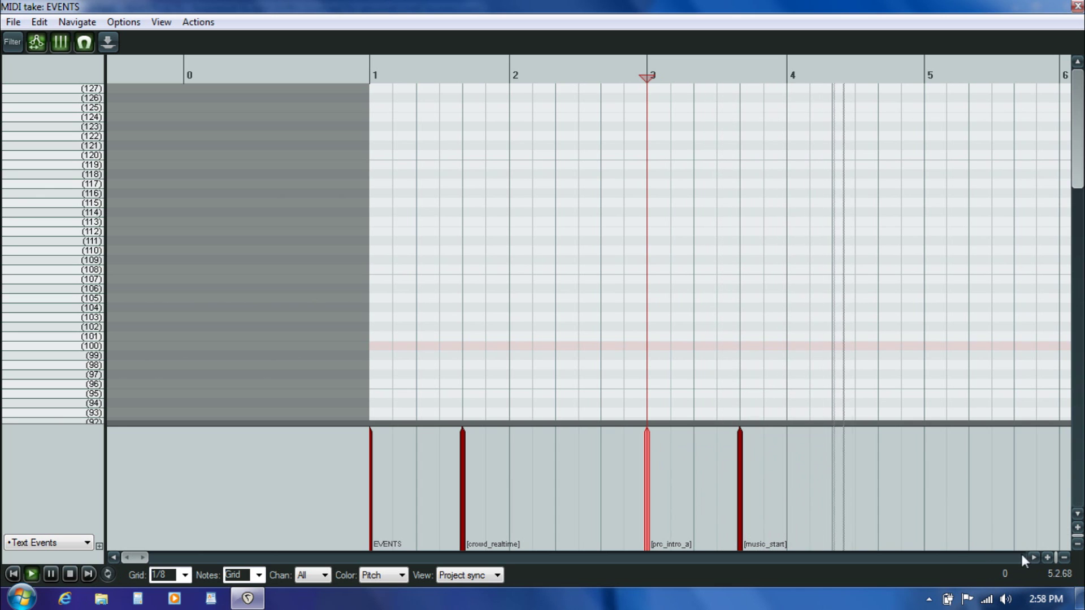
{"action": "left_click", "coordinate": [1033, 558]}
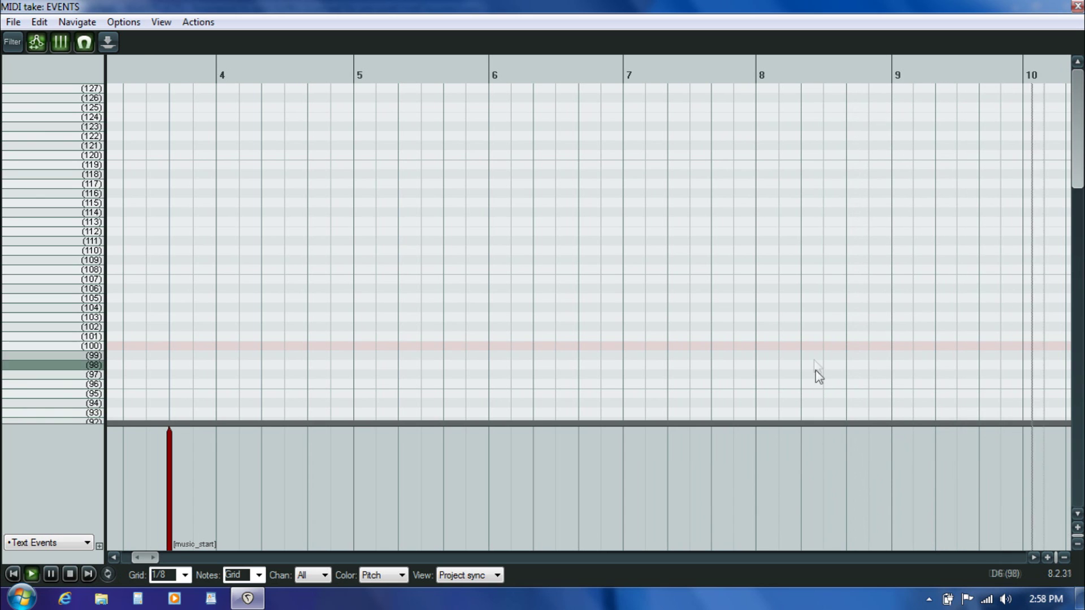
{"action": "key", "text": "ctrl+space"}
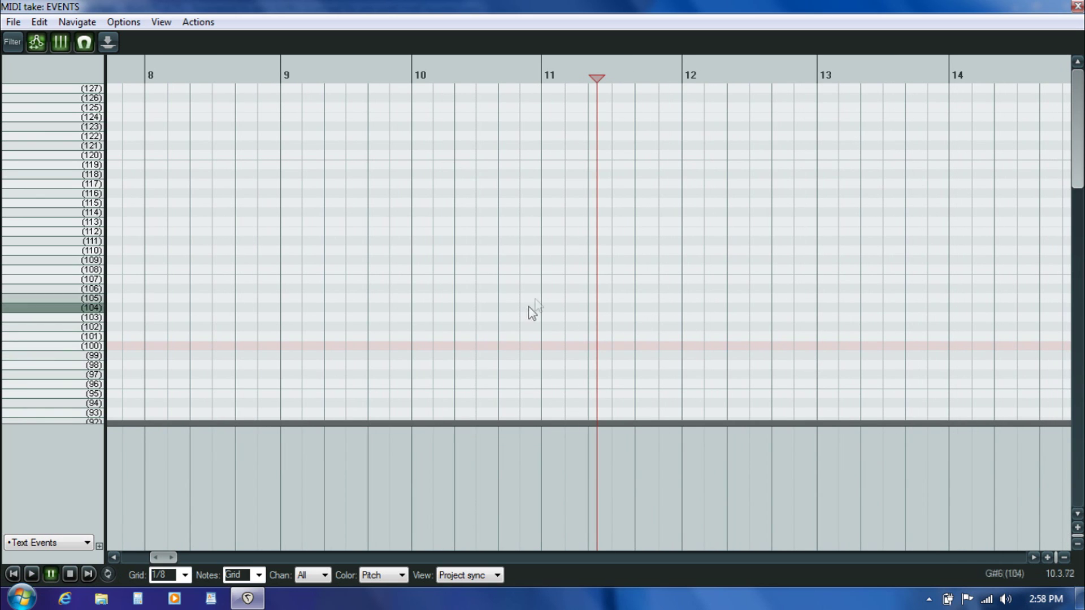
{"action": "left_click", "coordinate": [545, 224]}
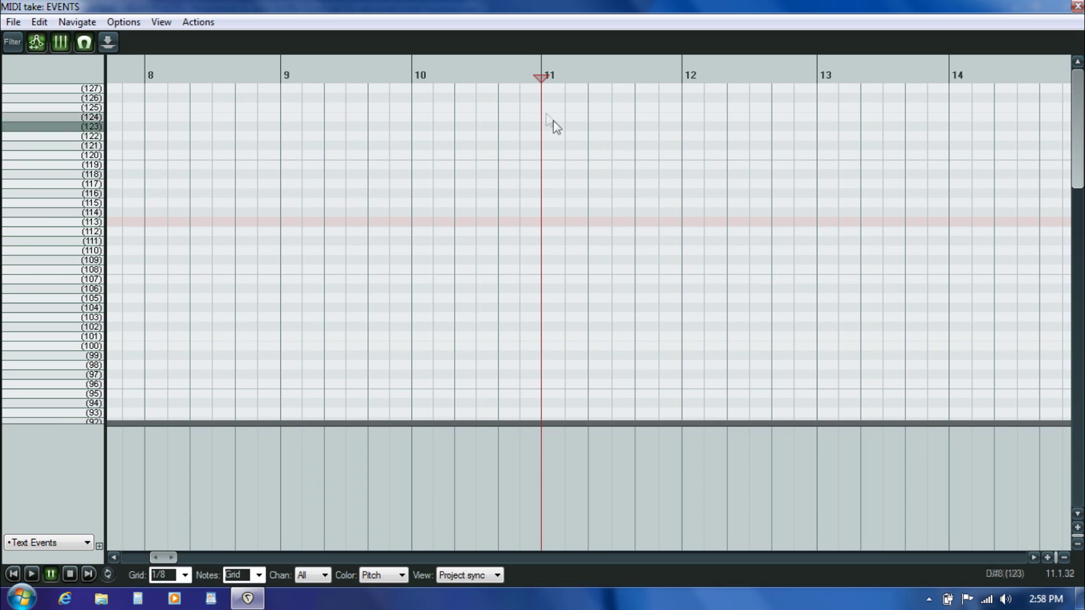
Insert a [prc_intro_b] text event at bar 11 and play on.
{"action": "double_click", "coordinate": [543, 451]}
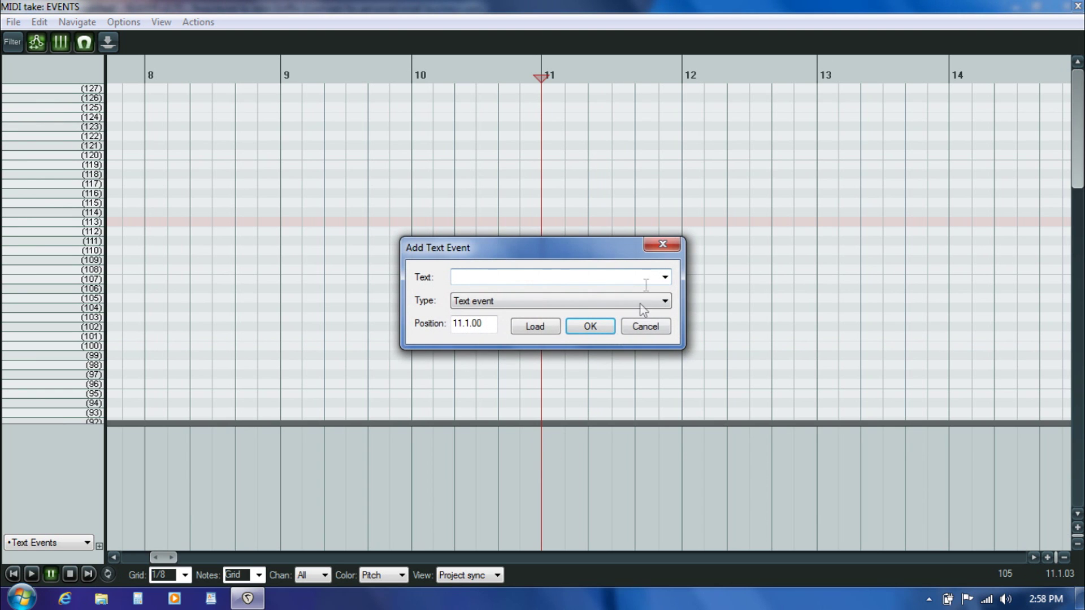
{"action": "left_click", "coordinate": [664, 277]}
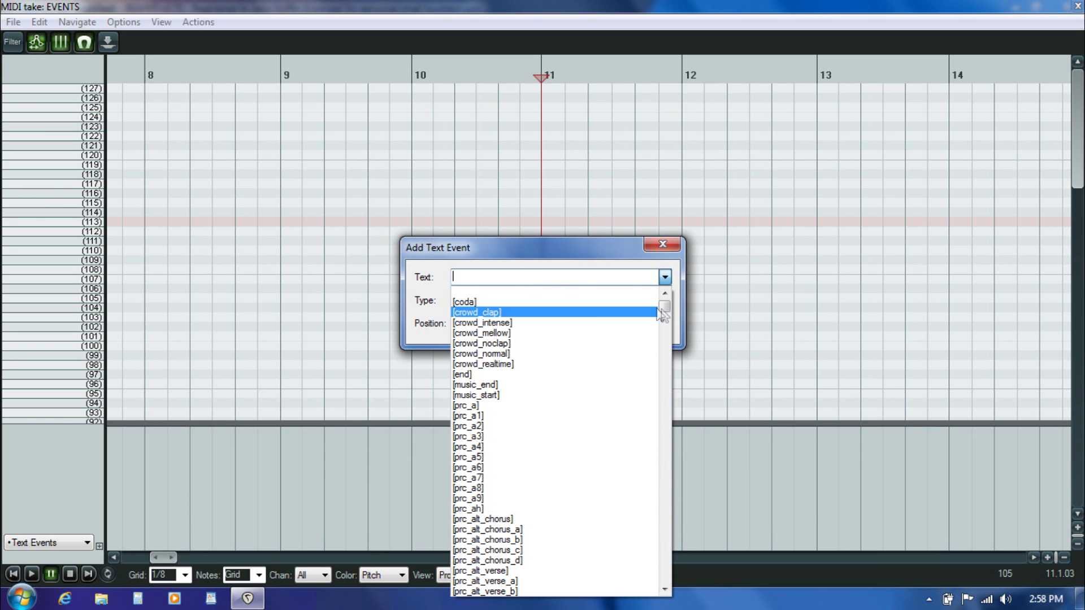
{"action": "left_click_drag", "start_coordinate": [665, 308], "coordinate": [683, 441]}
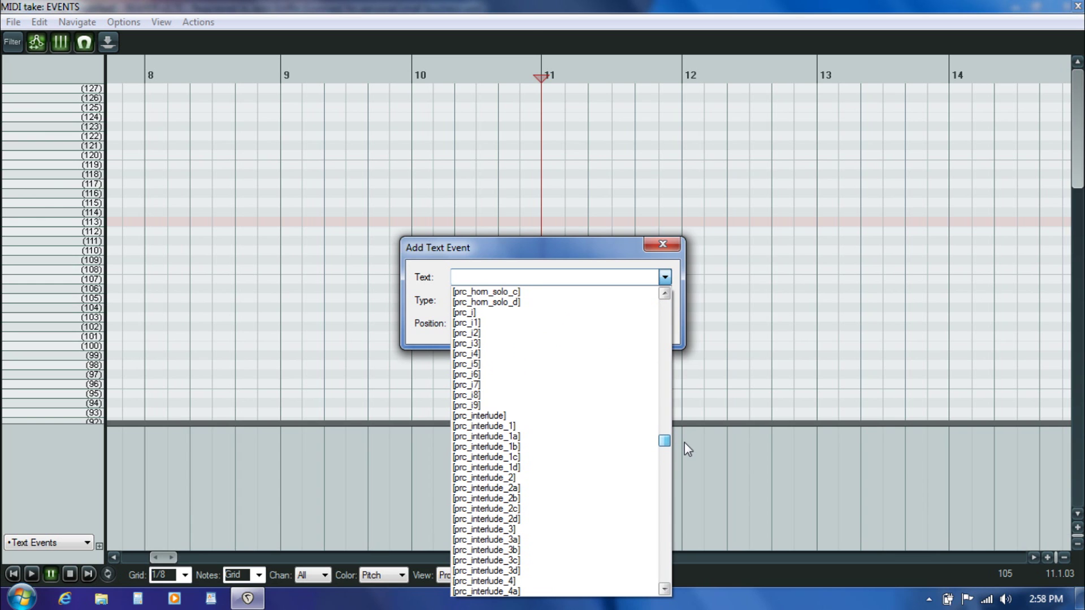
{"action": "scroll", "coordinate": [560, 476], "scroll_direction": "down", "scroll_amount": 8}
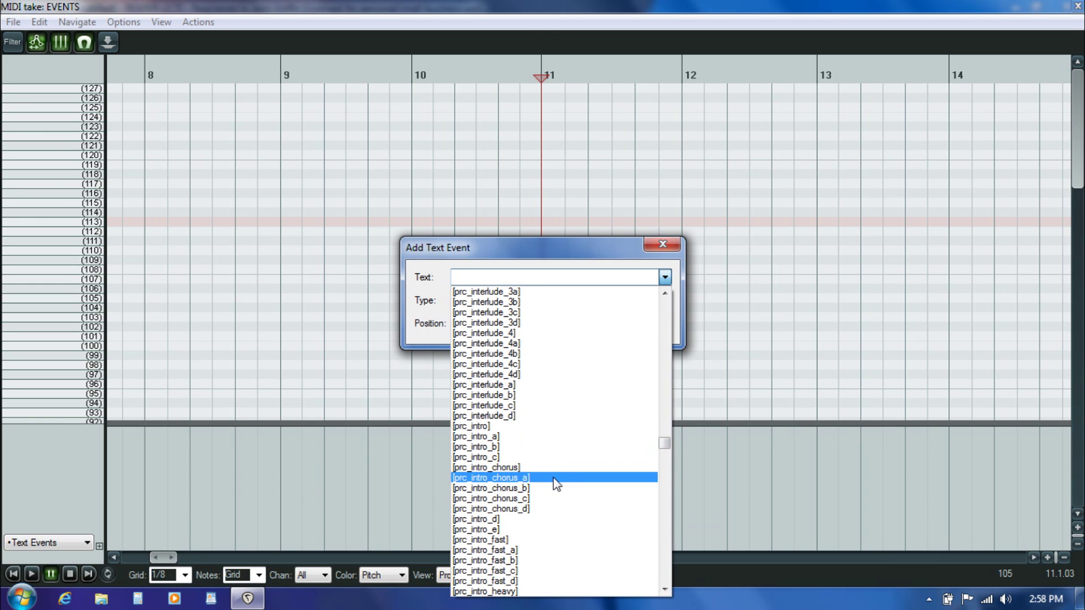
{"action": "left_click", "coordinate": [509, 447]}
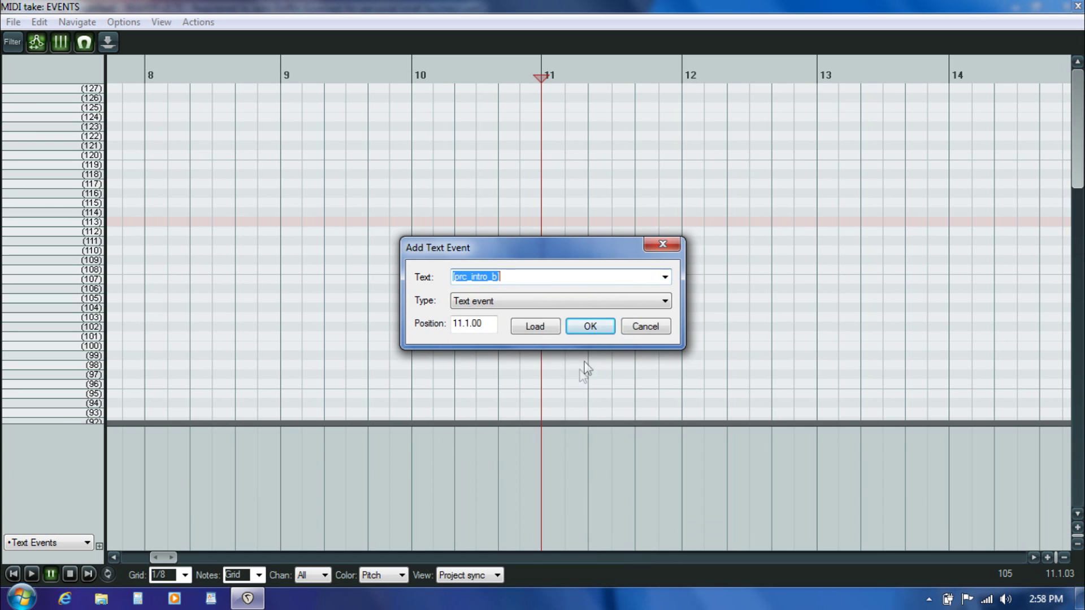
{"action": "left_click", "coordinate": [593, 333]}
{"action": "key", "text": "space"}
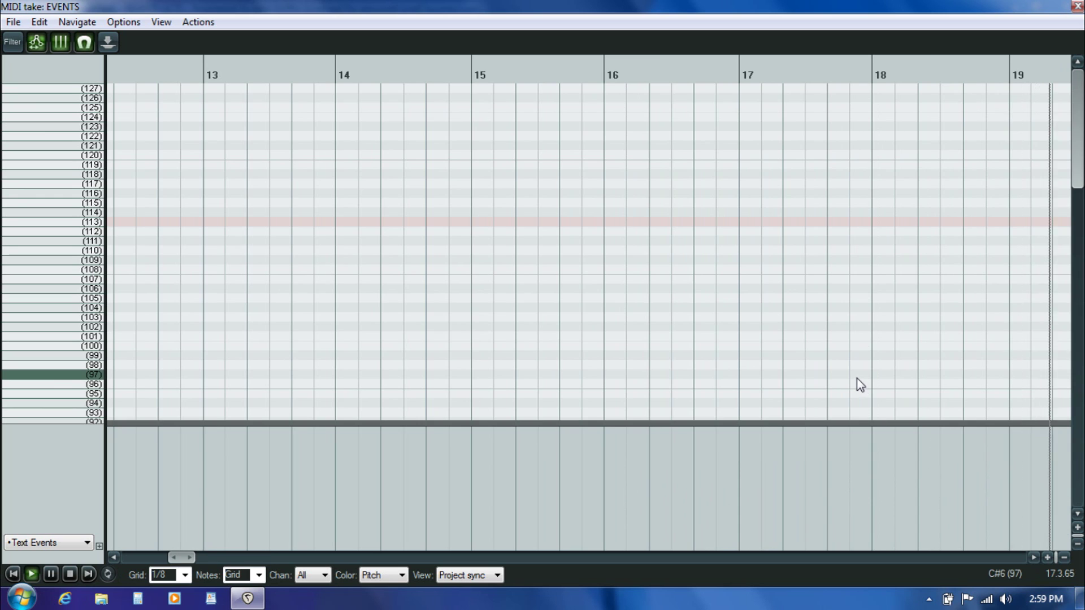
Pause playback and place the edit cursor at bar 19.
{"action": "key", "text": "ctrl+space"}
{"action": "left_click", "coordinate": [345, 321]}
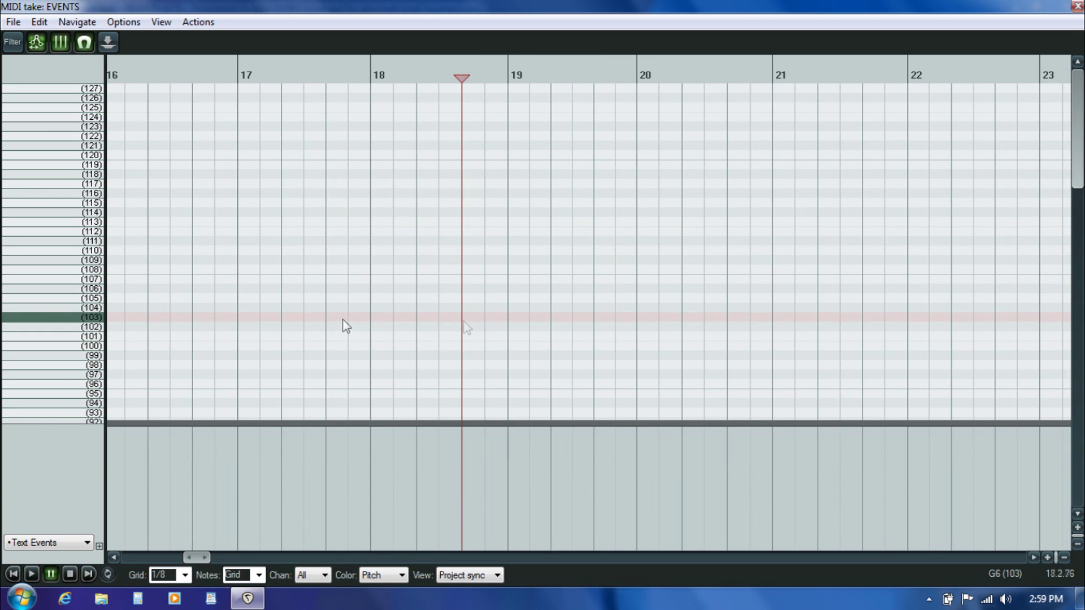
{"action": "left_click", "coordinate": [510, 322]}
{"action": "key", "text": "space"}
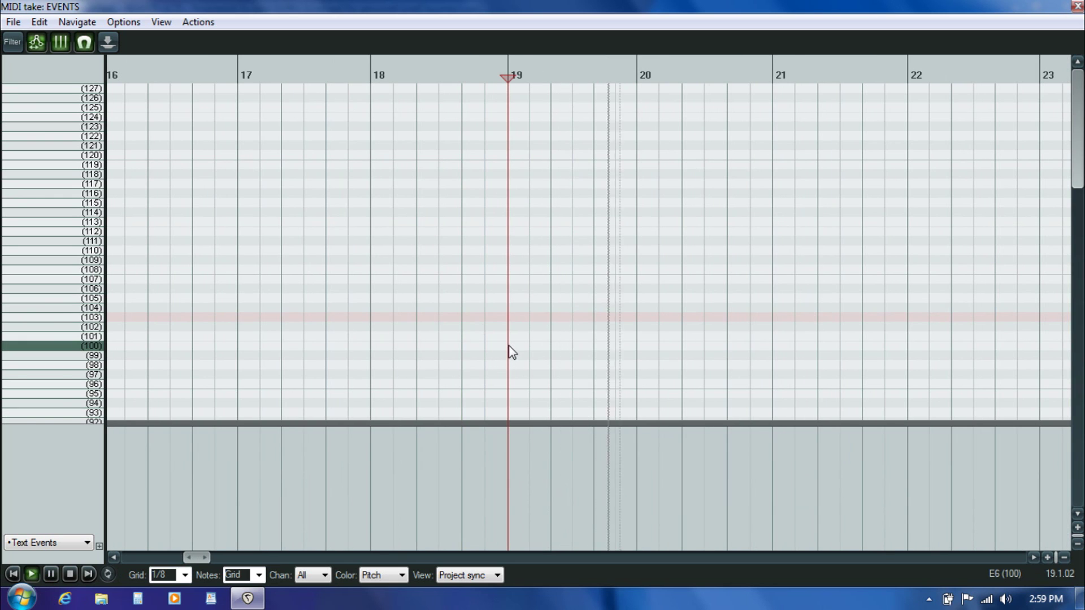
{"action": "key", "text": "space"}
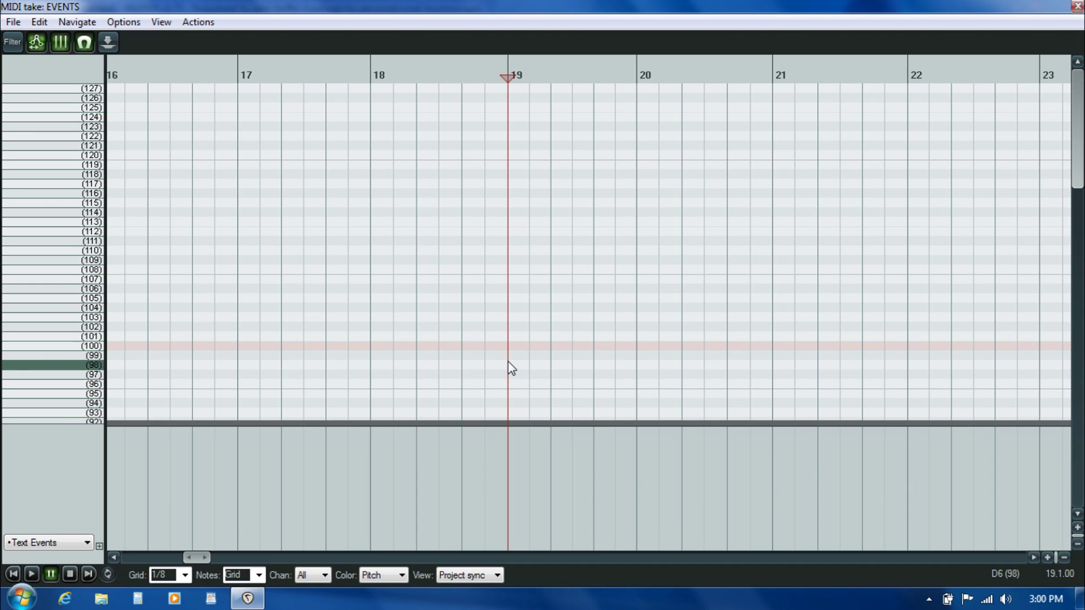
Insert a [prc_verse_1a] text event at bar 19 and play on into later bars.
{"action": "double_click", "coordinate": [512, 465]}
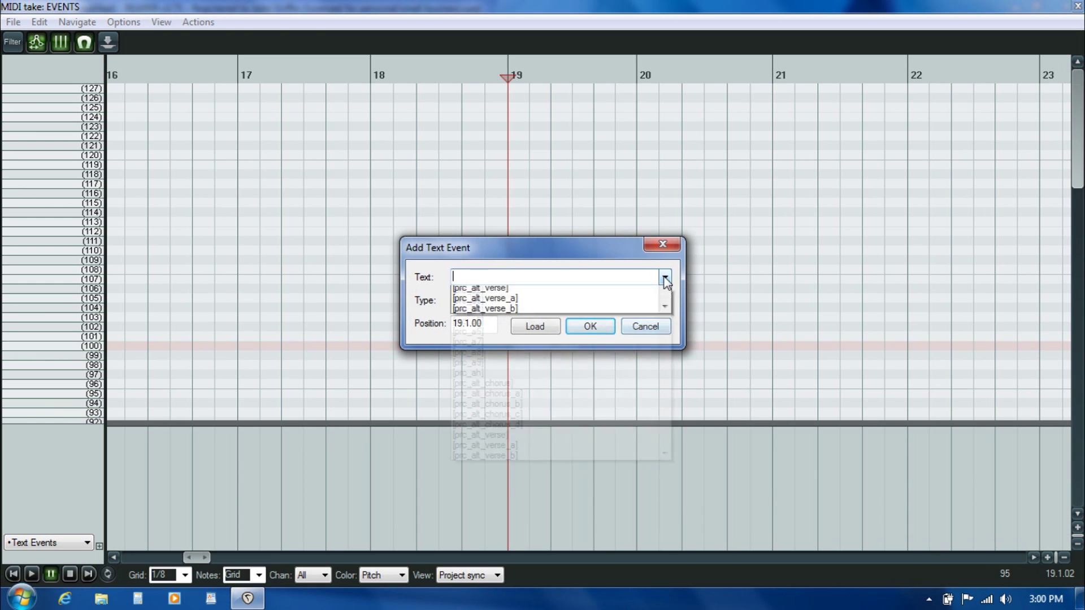
{"action": "left_click_drag", "start_coordinate": [665, 308], "coordinate": [677, 567]}
{"action": "scroll", "coordinate": [576, 494], "scroll_direction": "up", "scroll_amount": 15}
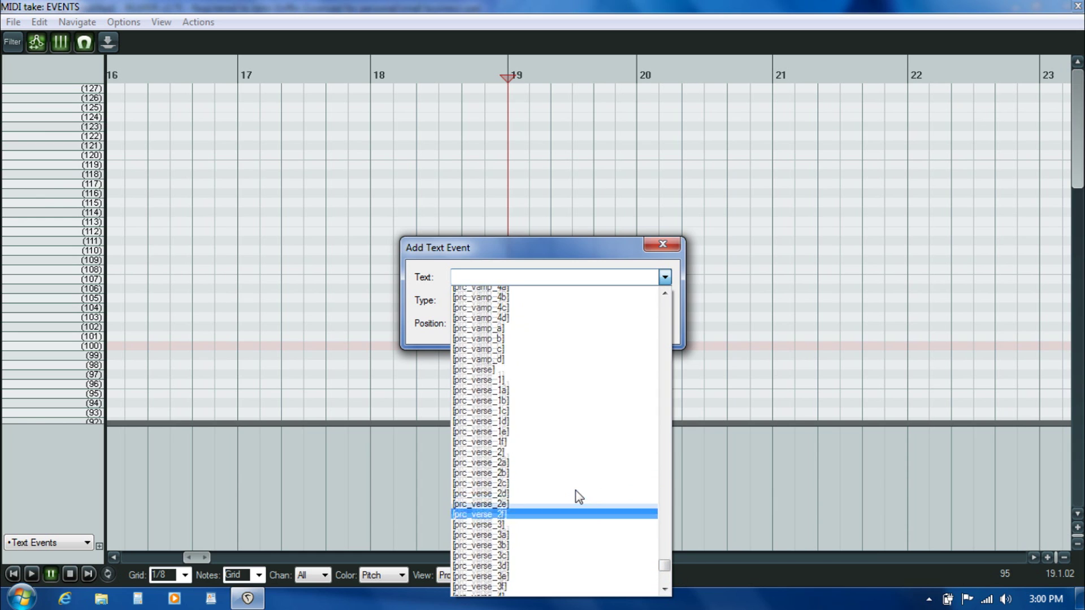
{"action": "scroll", "coordinate": [577, 496], "scroll_direction": "up", "scroll_amount": 5}
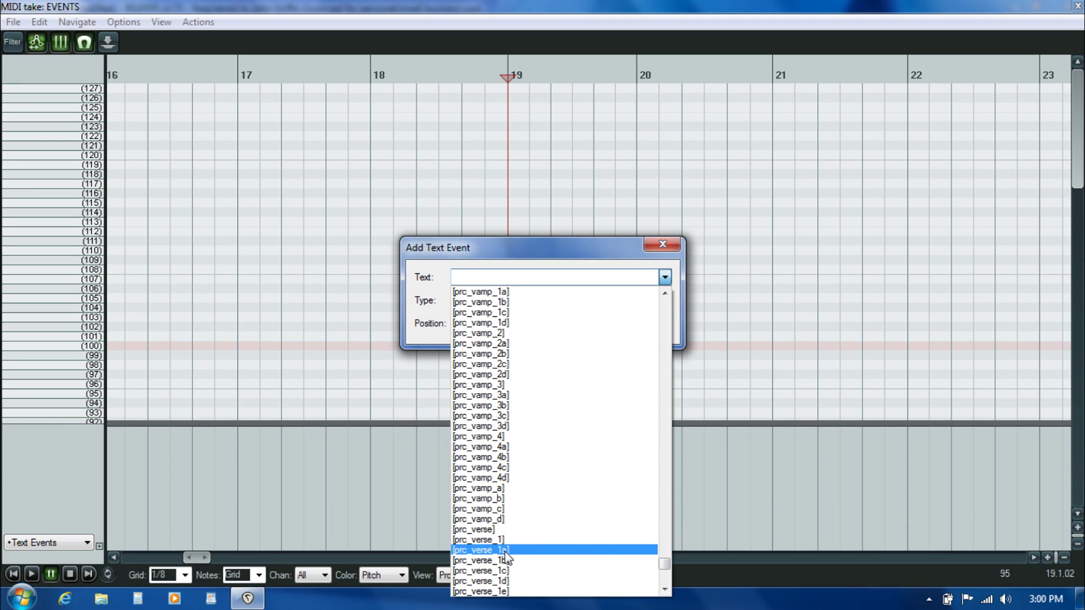
{"action": "left_click", "coordinate": [494, 549]}
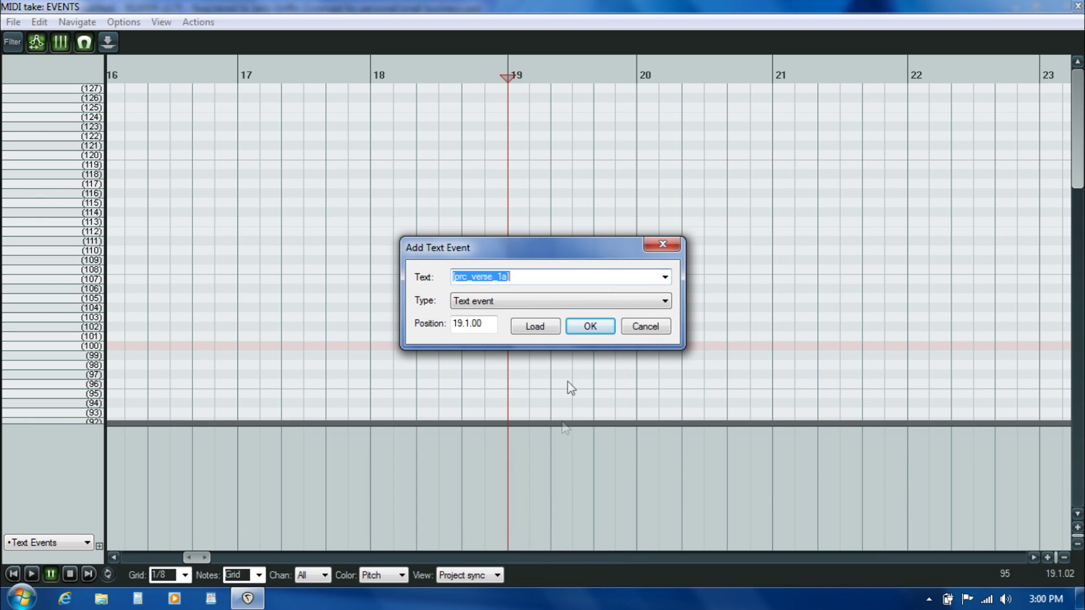
{"action": "left_click", "coordinate": [589, 324]}
{"action": "key", "text": "space"}
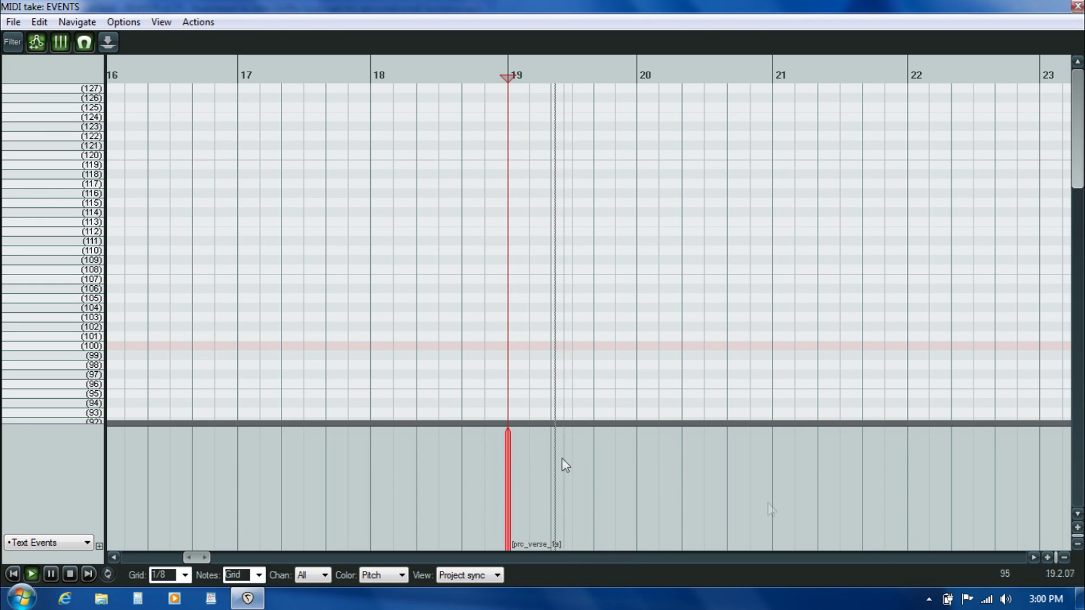
{"action": "left_click", "coordinate": [1030, 557]}
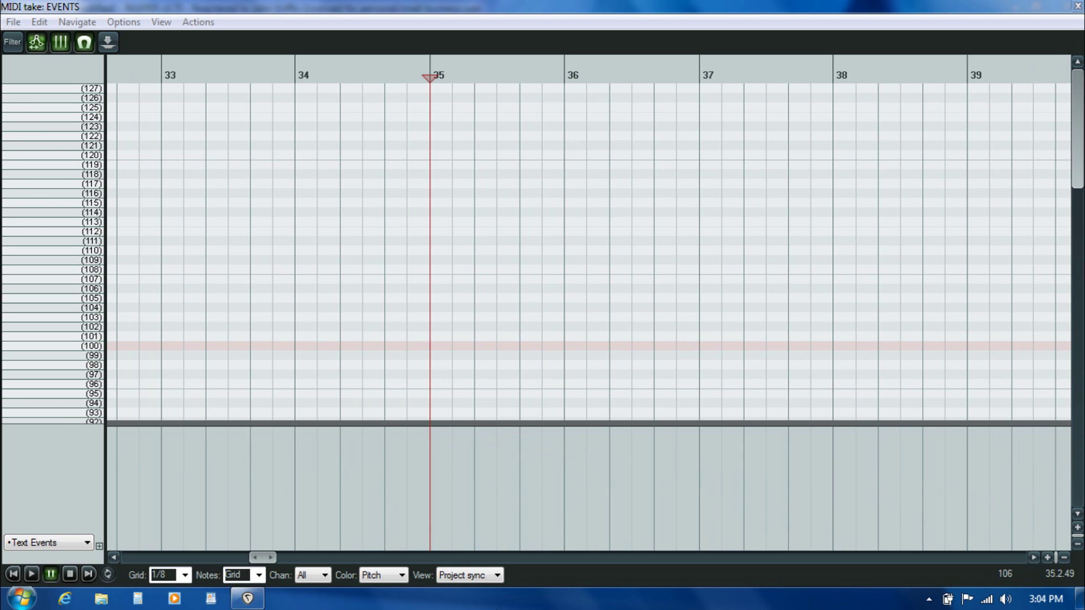
Add a [prc_verse_1b] text event at bar 35 (35.1.00) and play from there.
{"action": "double_click", "coordinate": [434, 452]}
{"action": "left_click", "coordinate": [664, 278]}
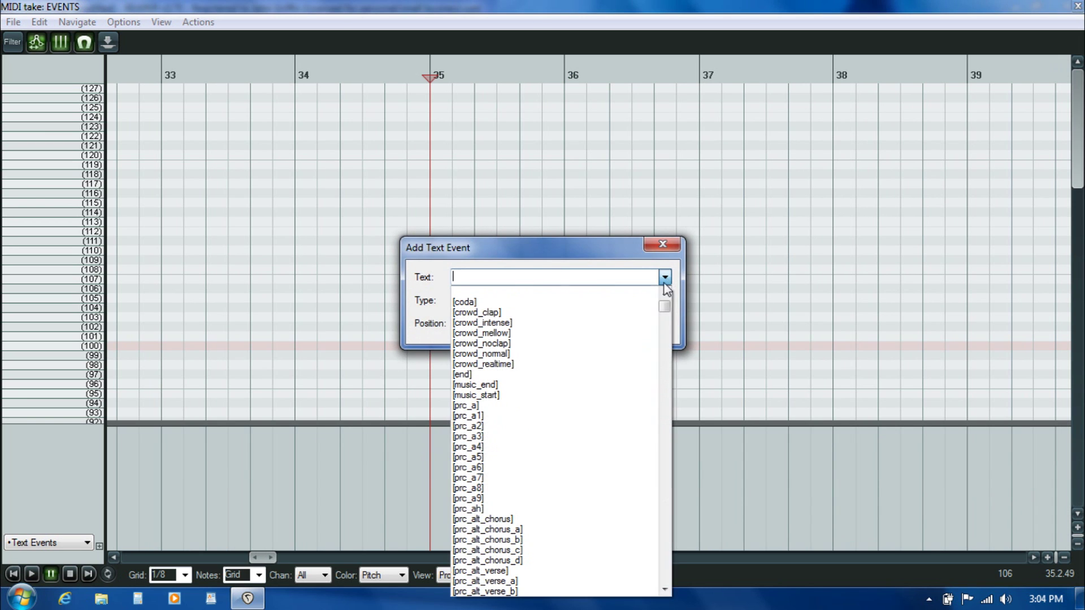
{"action": "left_click_drag", "start_coordinate": [666, 307], "coordinate": [680, 564]}
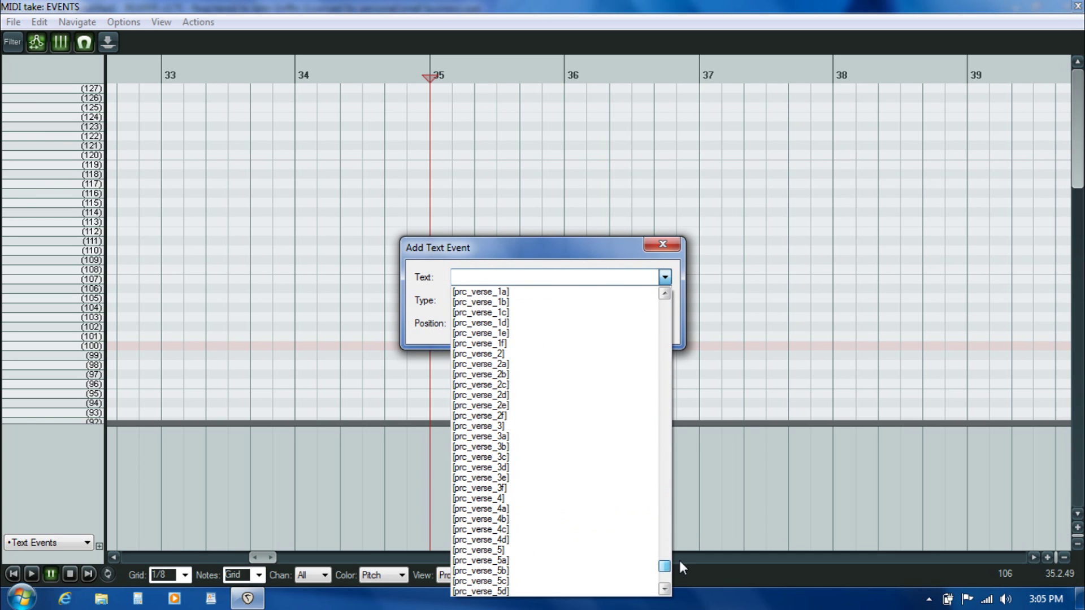
{"action": "left_click", "coordinate": [511, 303]}
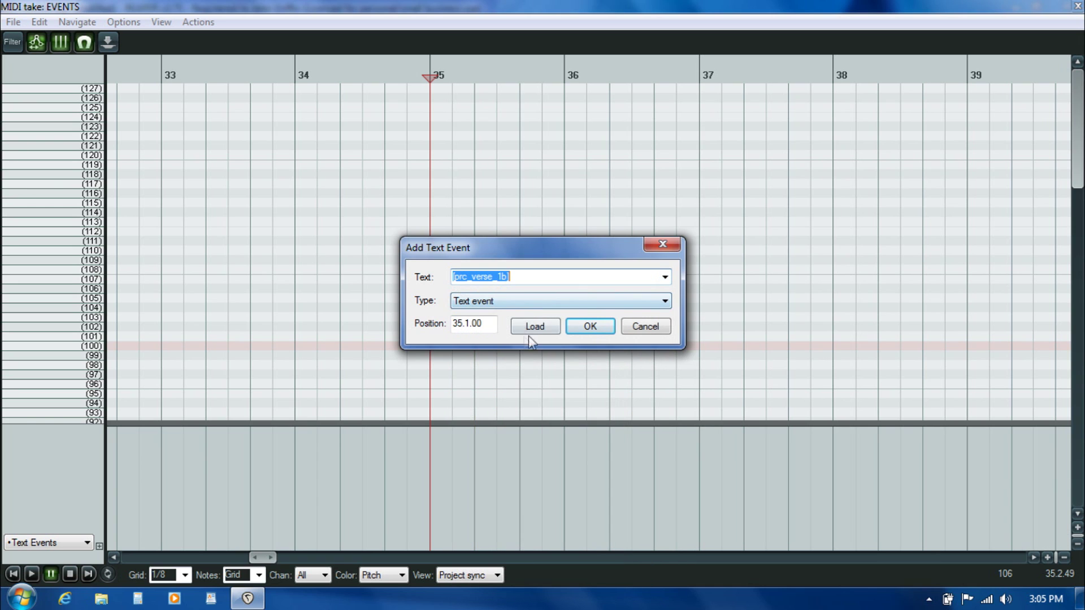
{"action": "left_click", "coordinate": [592, 328]}
{"action": "key", "text": "space"}
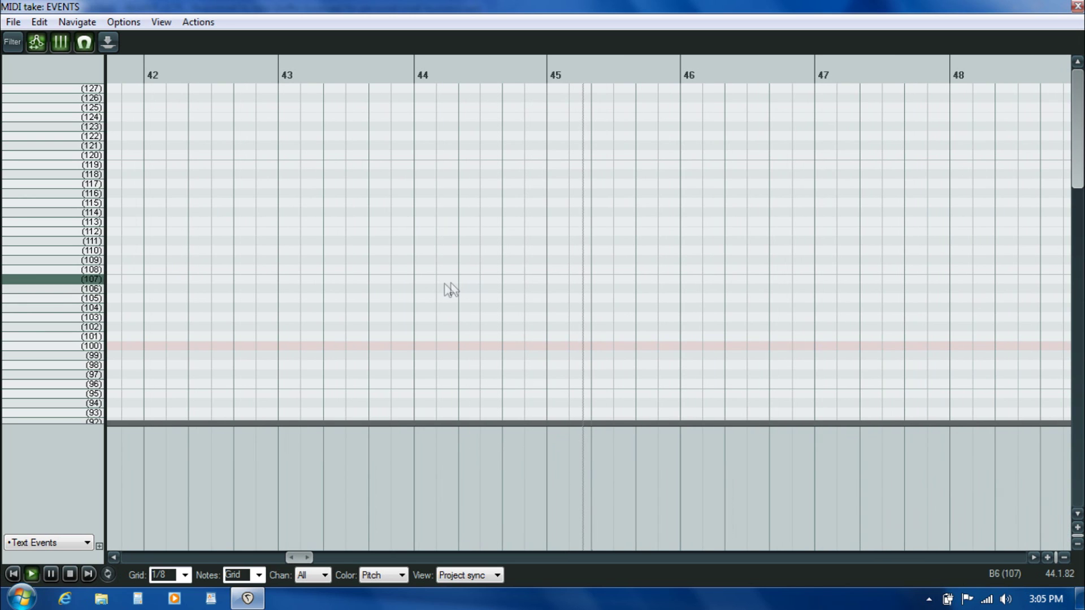
Move the play position to bar 44 and preview playback from there.
{"action": "key", "text": "ctrl+space"}
{"action": "left_click", "coordinate": [413, 293]}
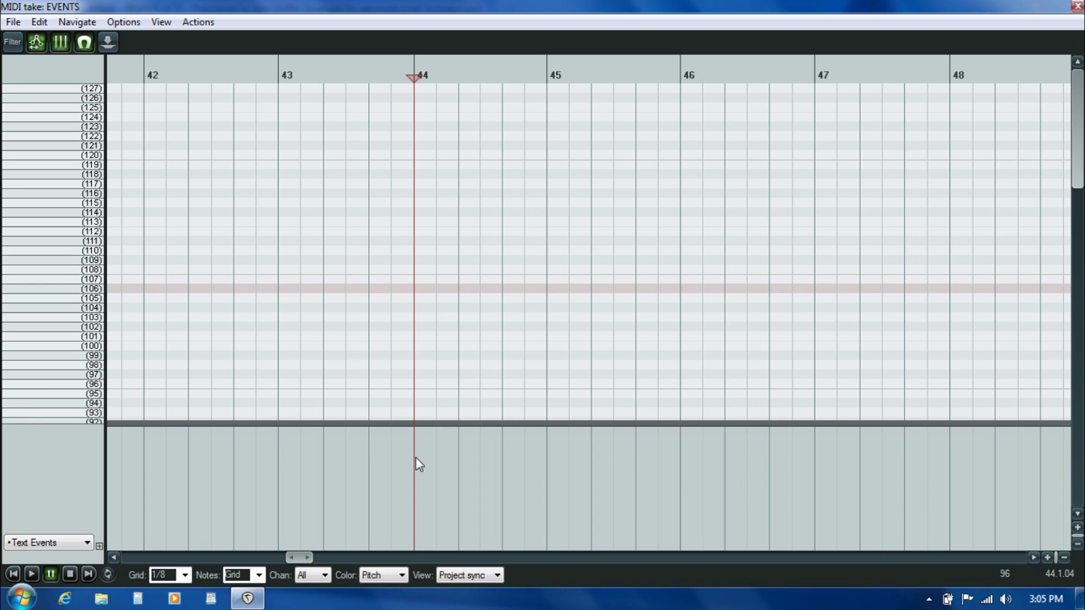
{"action": "key", "text": "space"}
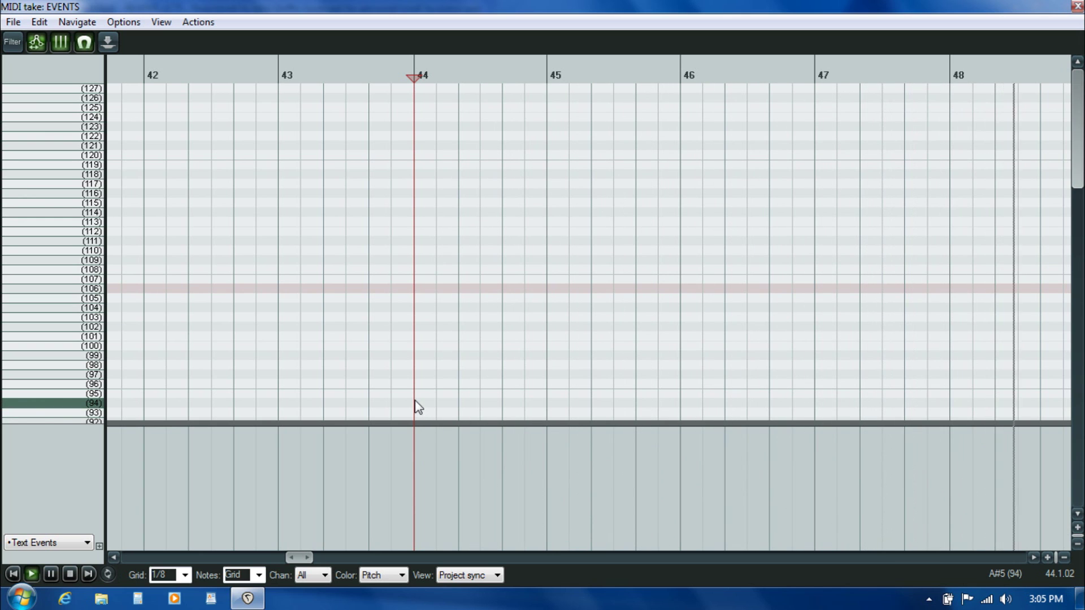
{"action": "key", "text": "ctrl+space"}
Insert a [prc_verse_1c] text event at bar 44 (44.1.00).
{"action": "double_click", "coordinate": [413, 455]}
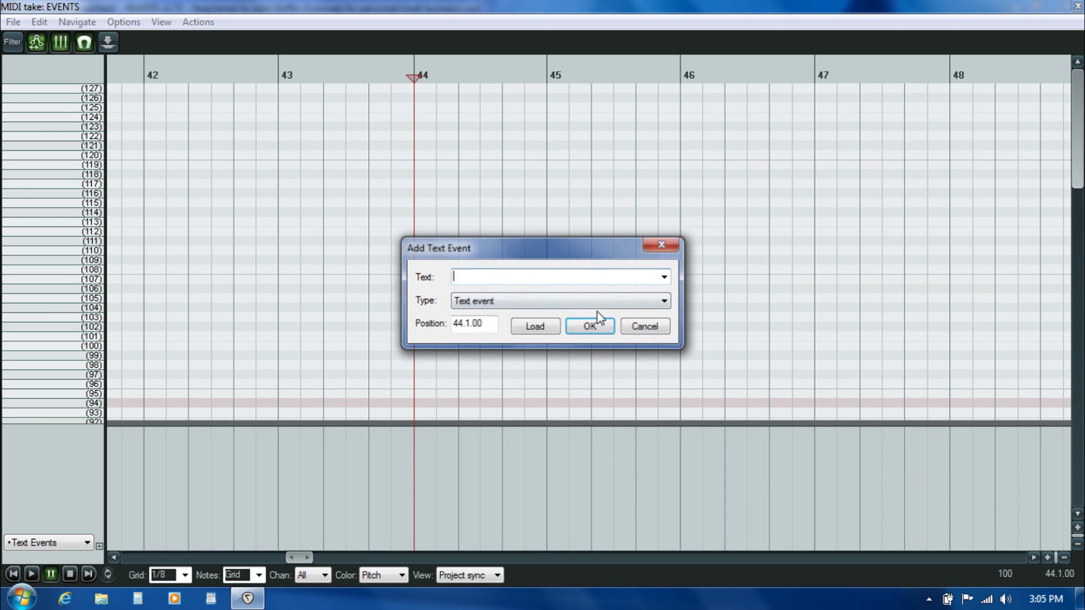
{"action": "left_click", "coordinate": [664, 277]}
{"action": "left_click_drag", "start_coordinate": [665, 308], "coordinate": [681, 562]}
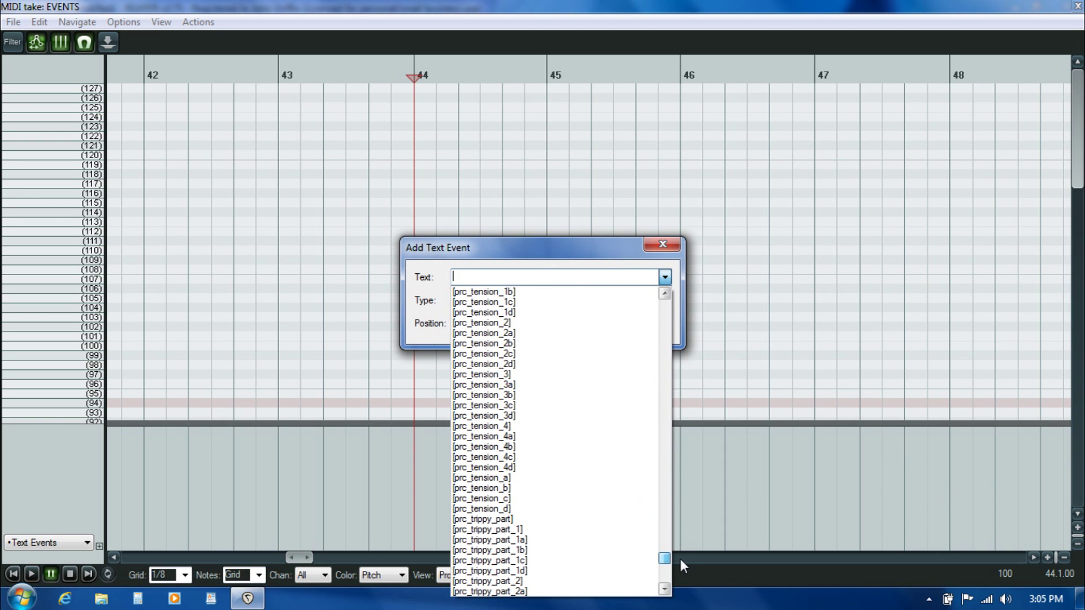
{"action": "scroll", "coordinate": [618, 515], "scroll_direction": "down", "scroll_amount": 10}
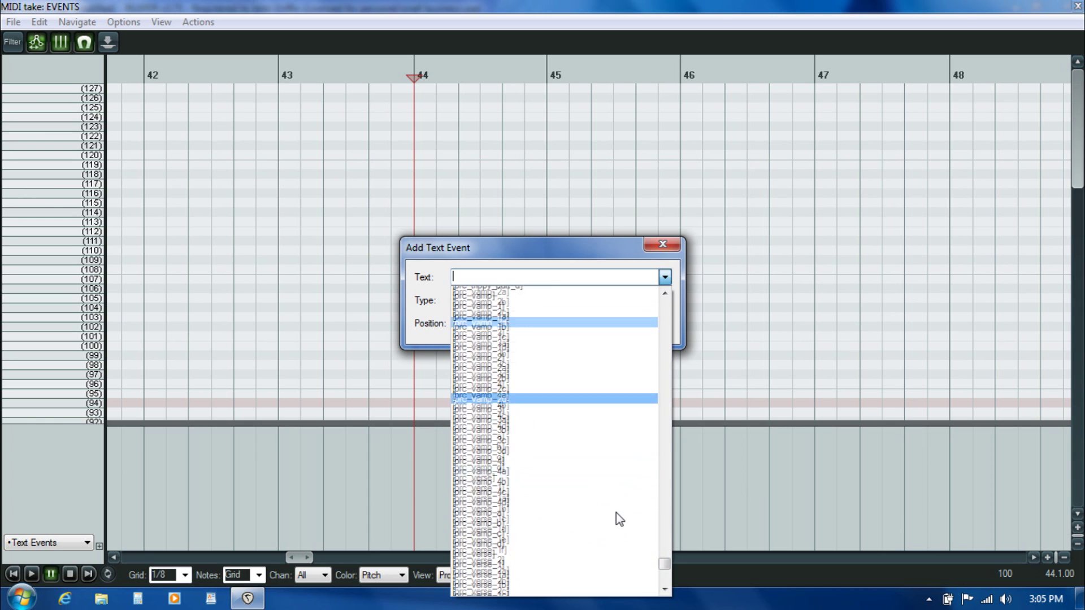
{"action": "scroll", "coordinate": [662, 565], "scroll_direction": "down", "scroll_amount": 2}
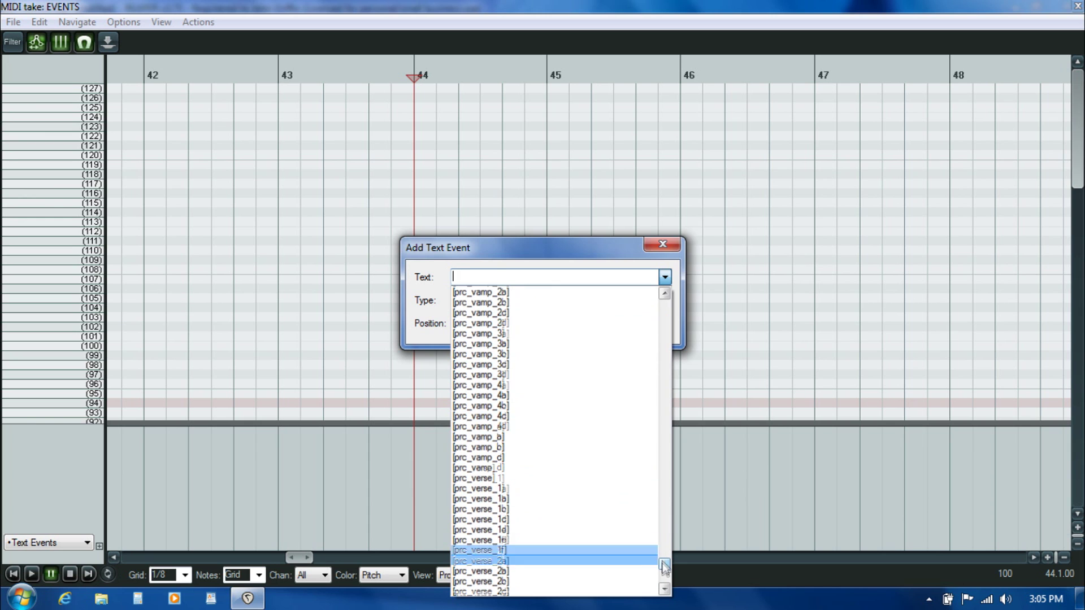
{"action": "scroll", "coordinate": [665, 567], "scroll_direction": "down", "scroll_amount": 8}
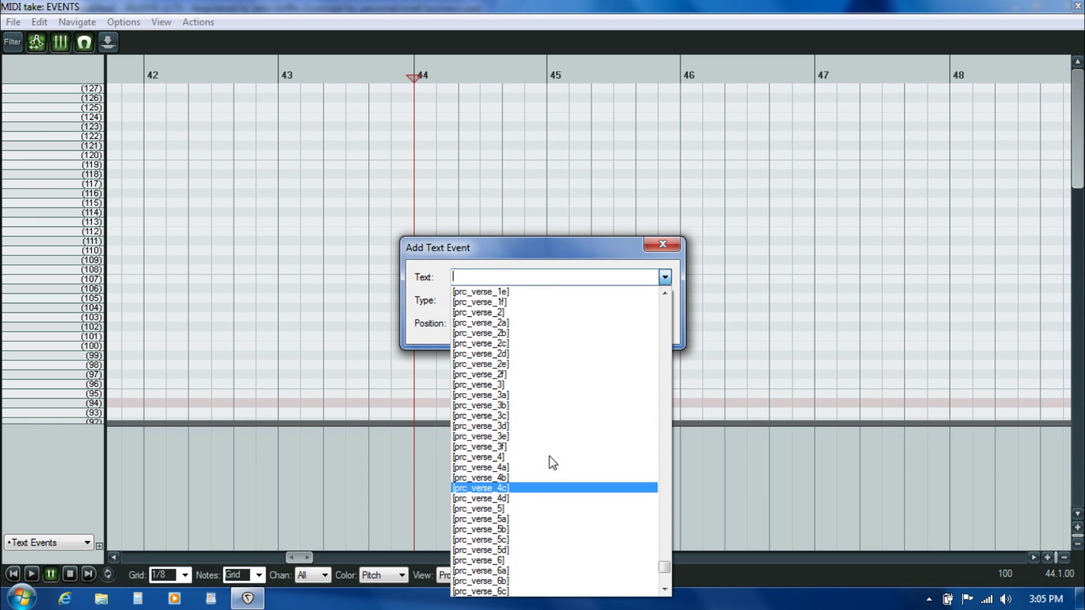
{"action": "scroll", "coordinate": [542, 424], "scroll_direction": "up", "scroll_amount": 1}
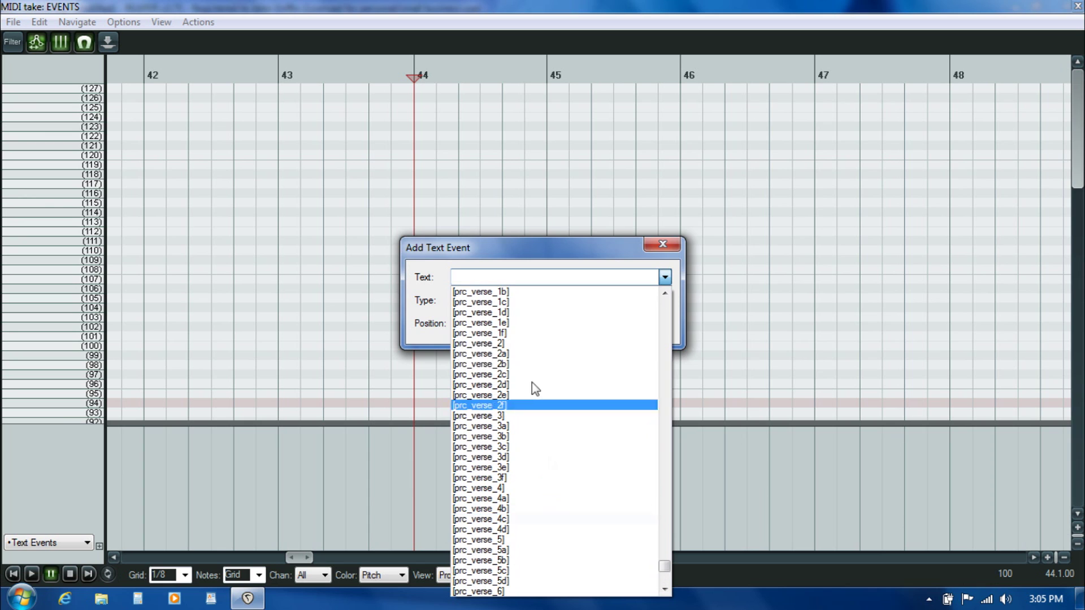
{"action": "left_click", "coordinate": [509, 310]}
{"action": "left_click", "coordinate": [604, 335]}
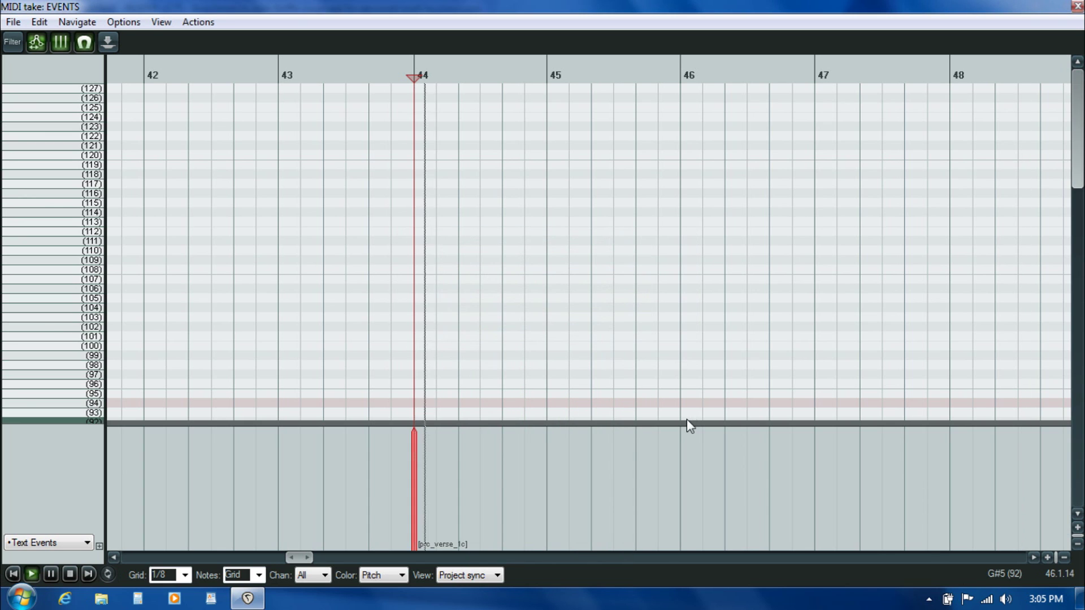
Scroll ahead, preview playback from bar 51, then close the MIDI editor.
{"action": "left_click", "coordinate": [1034, 558]}
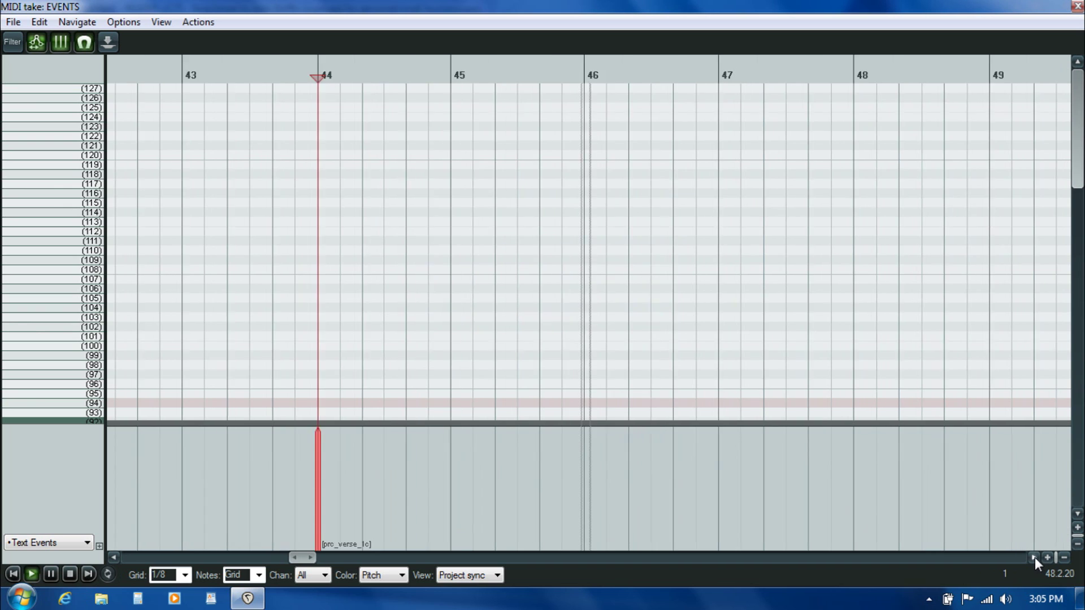
{"action": "left_click", "coordinate": [1035, 557]}
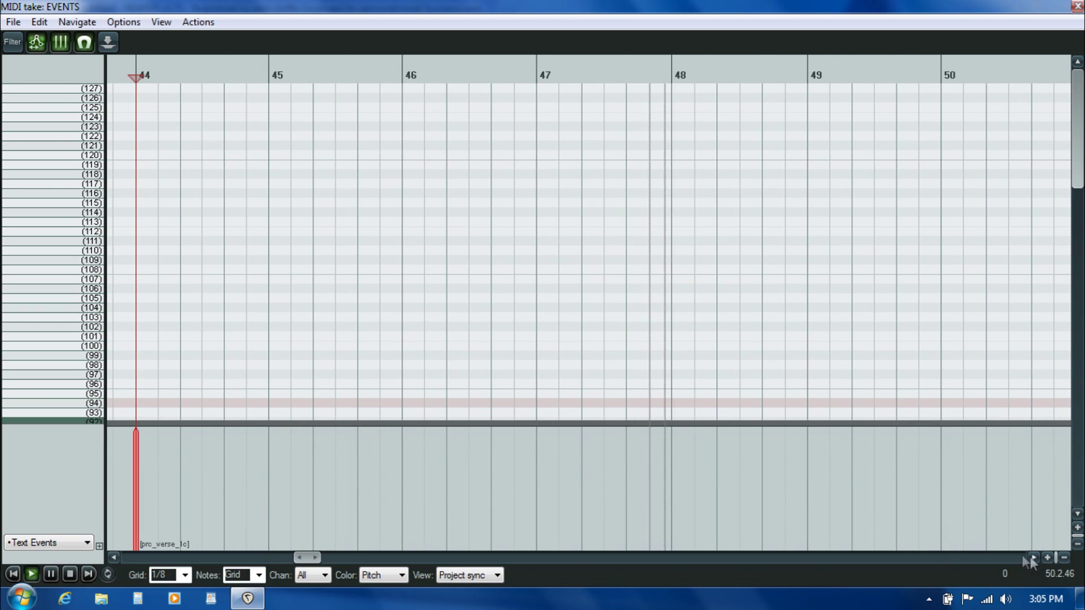
{"action": "left_click", "coordinate": [1031, 558]}
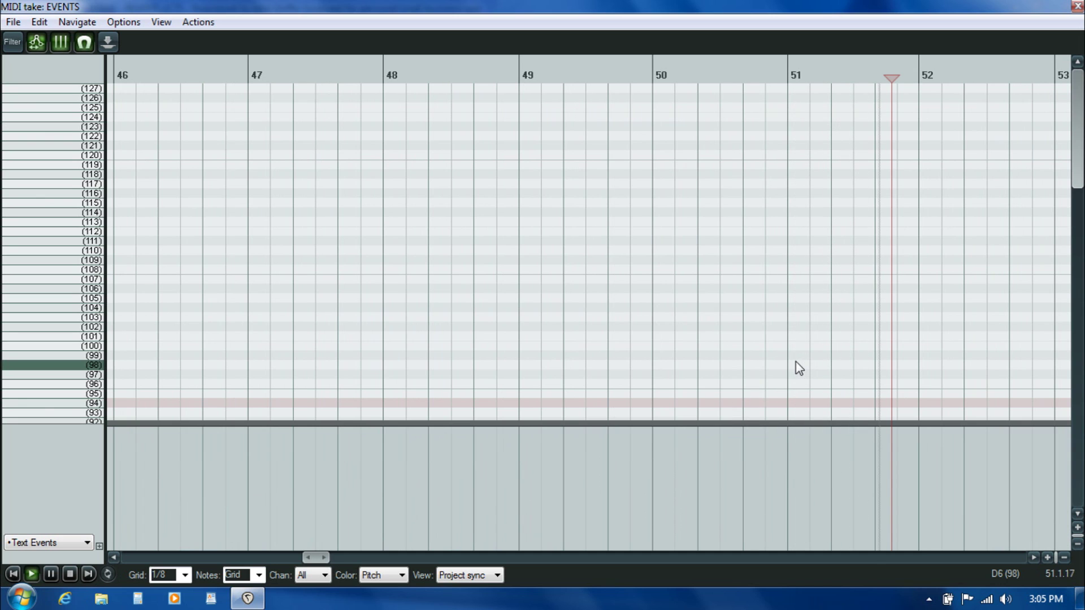
{"action": "key", "text": "ctrl+space"}
{"action": "left_click", "coordinate": [786, 358]}
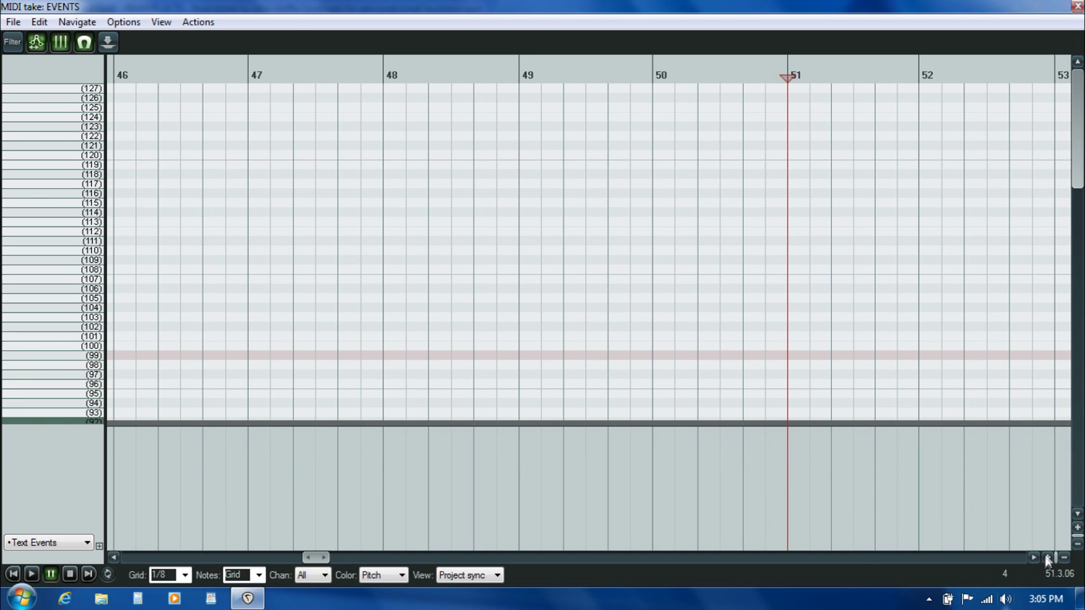
{"action": "left_click", "coordinate": [1032, 558]}
{"action": "left_click", "coordinate": [1033, 558]}
{"action": "key", "text": "ctrl+space"}
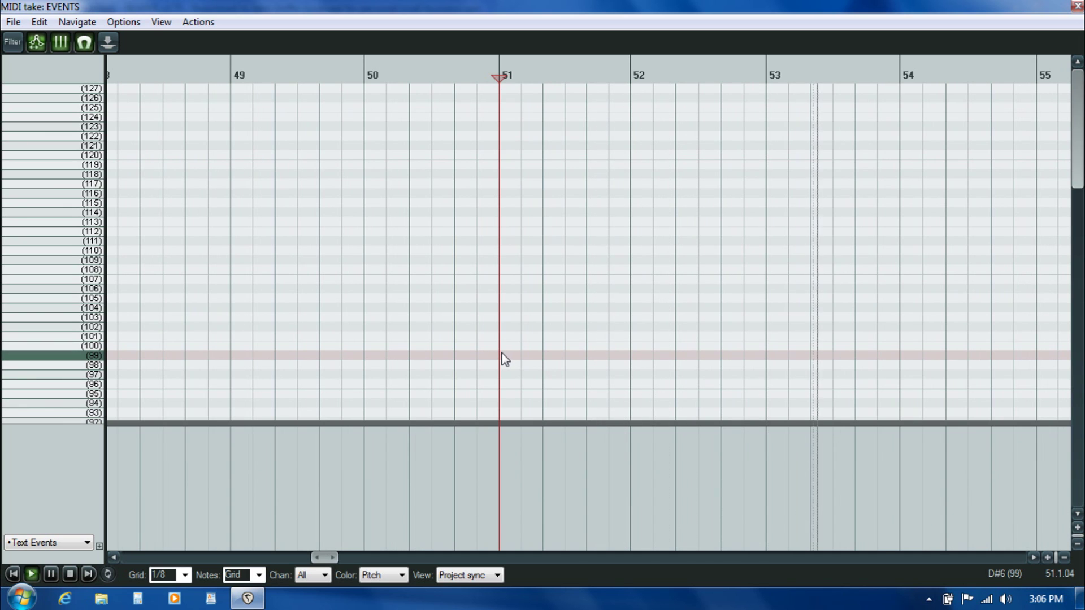
{"action": "key", "text": "ctrl+space"}
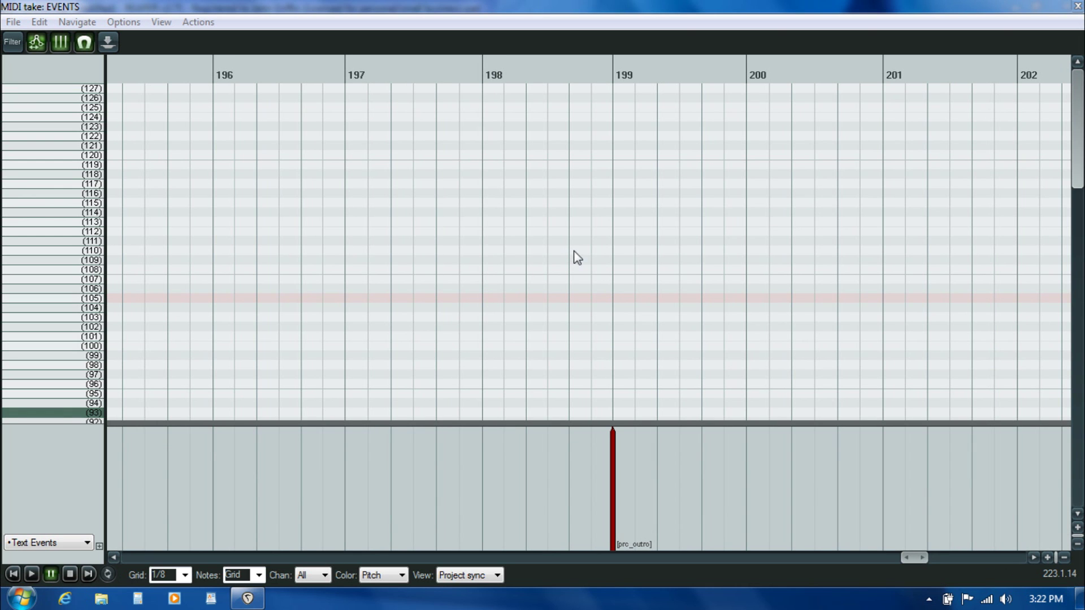
{"action": "left_click", "coordinate": [1078, 6]}
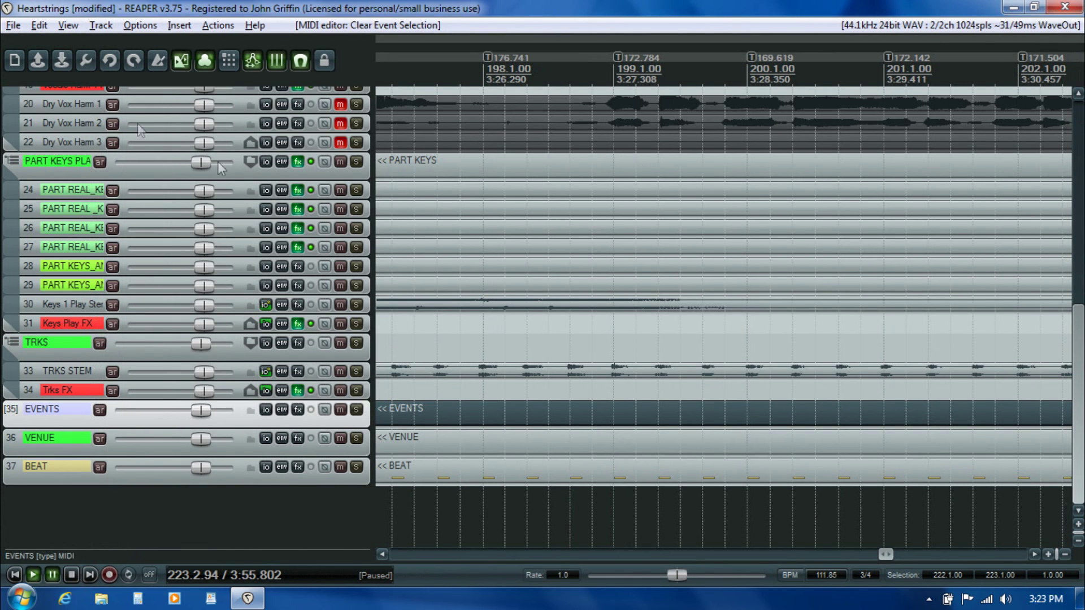
Save the REAPER project, then export all 17 MIDI tracks as Heartstrings.mid.
{"action": "left_click", "coordinate": [13, 25]}
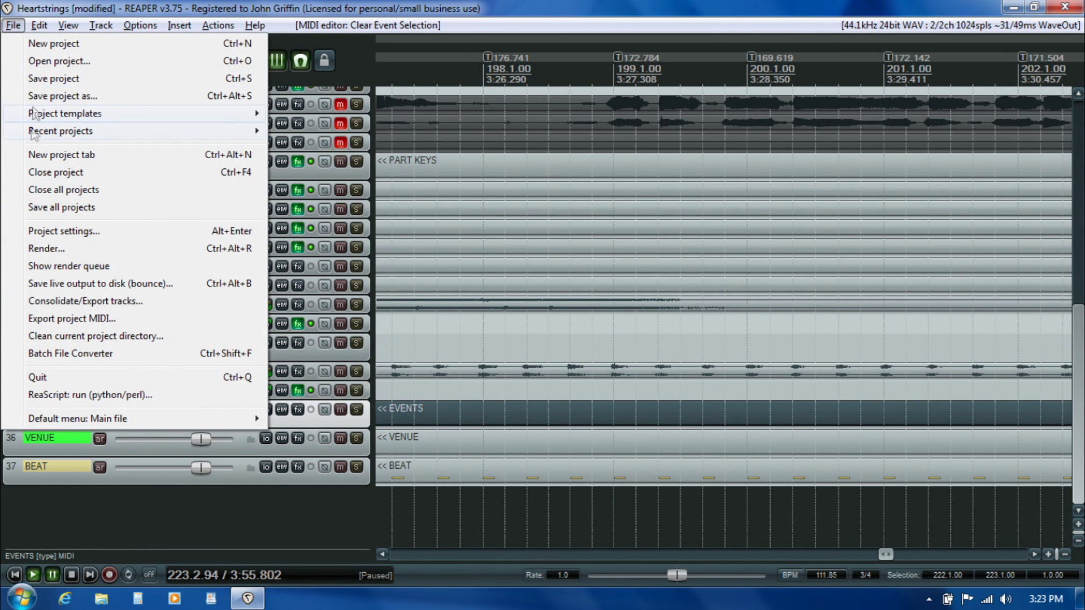
{"action": "left_click", "coordinate": [33, 78]}
{"action": "left_click", "coordinate": [11, 27]}
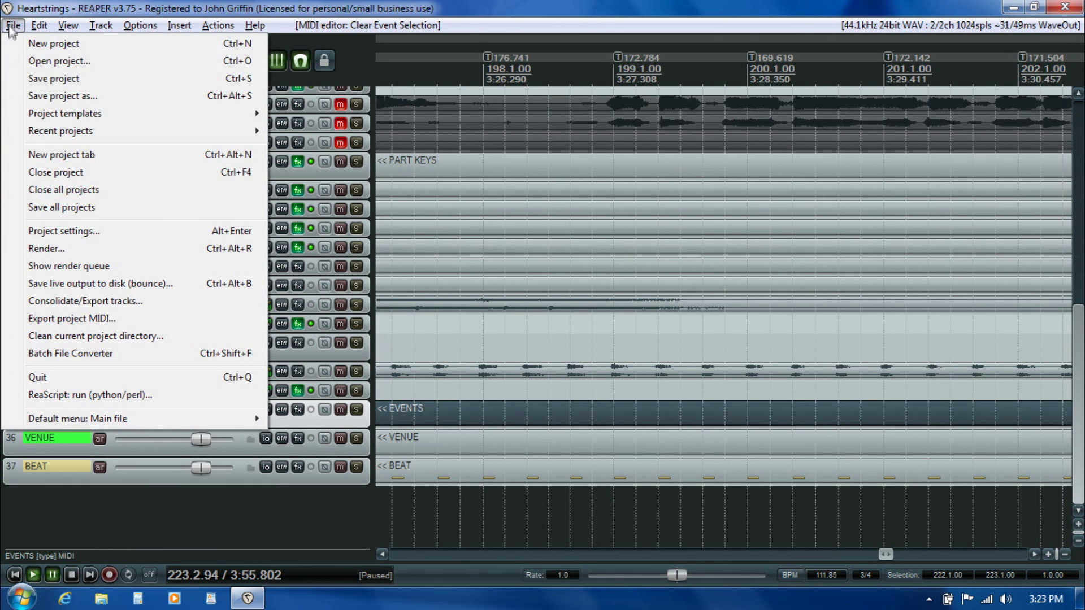
{"action": "left_click", "coordinate": [51, 319]}
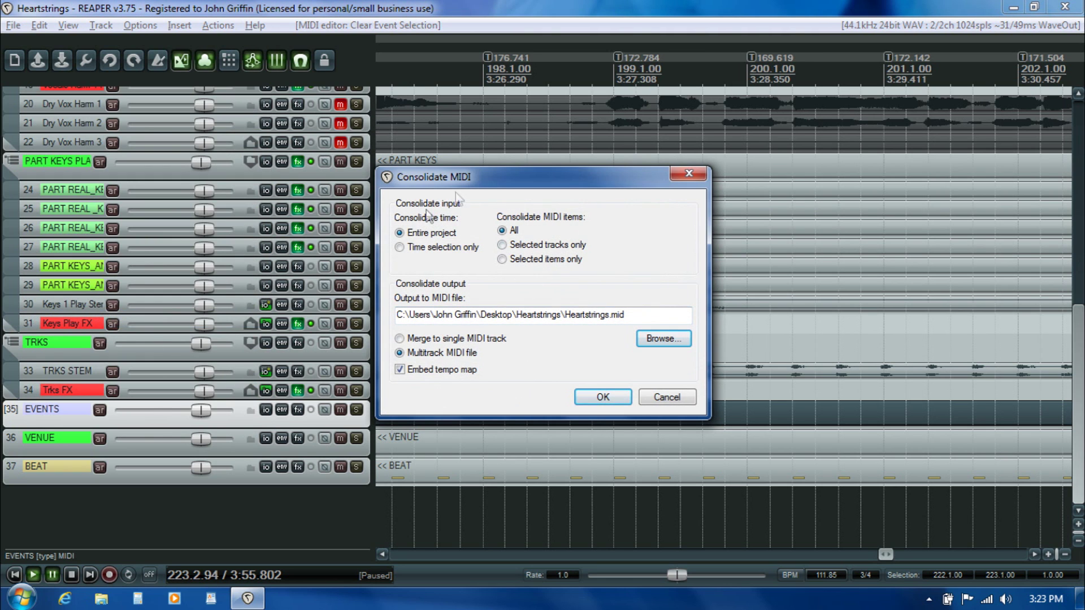
{"action": "left_click", "coordinate": [608, 398]}
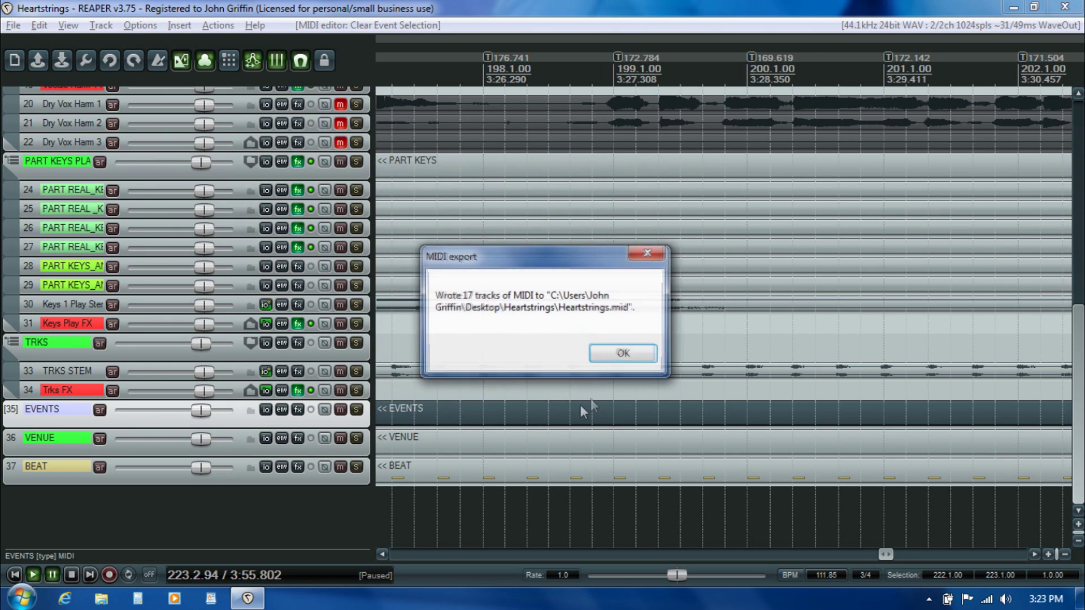
{"action": "left_click", "coordinate": [627, 354]}
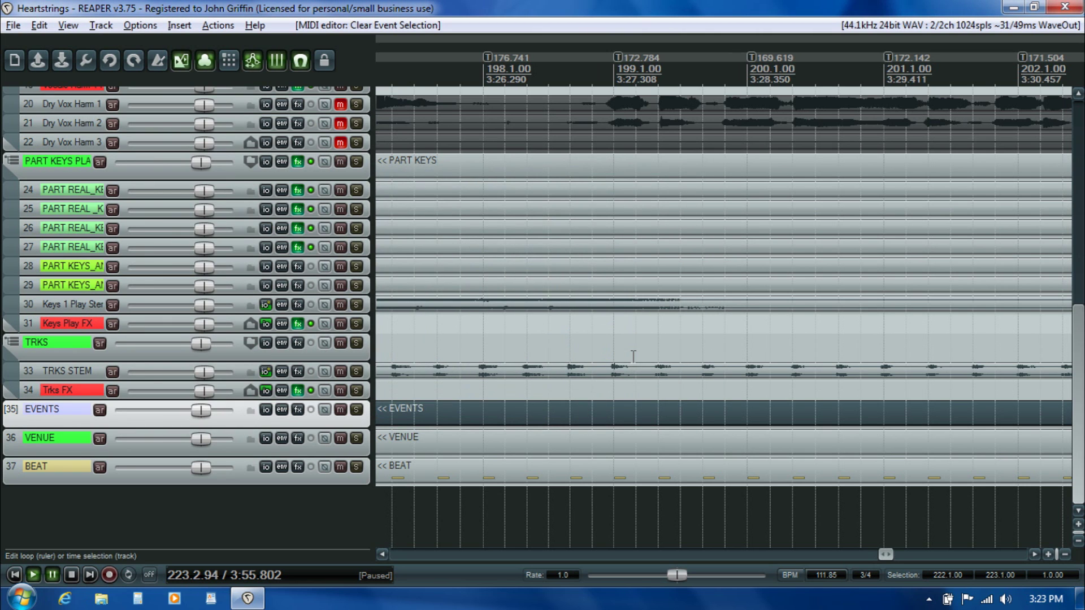
Launch Magma v1 from the Start menu and review its blank AUDIO and GAME DATA pages.
{"action": "left_click", "coordinate": [14, 602]}
{"action": "left_click", "coordinate": [68, 234]}
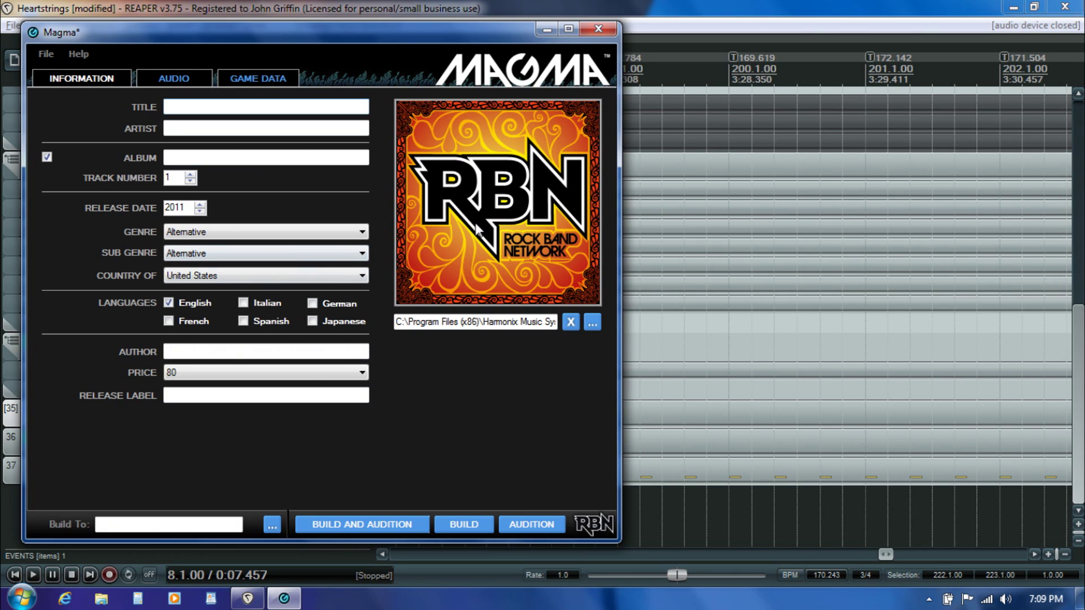
{"action": "left_click", "coordinate": [162, 80]}
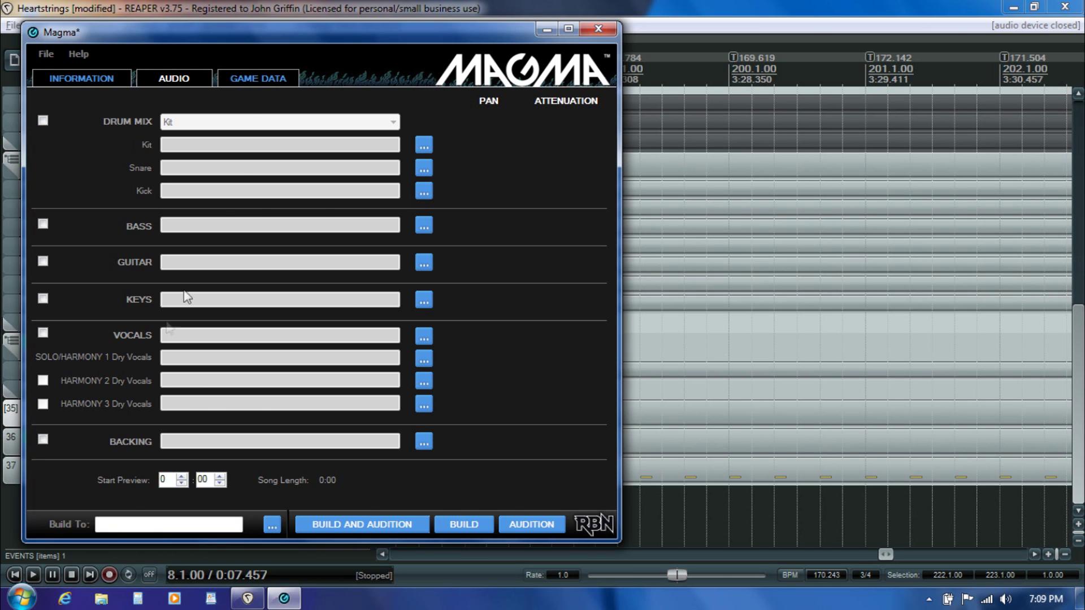
{"action": "left_click", "coordinate": [248, 80]}
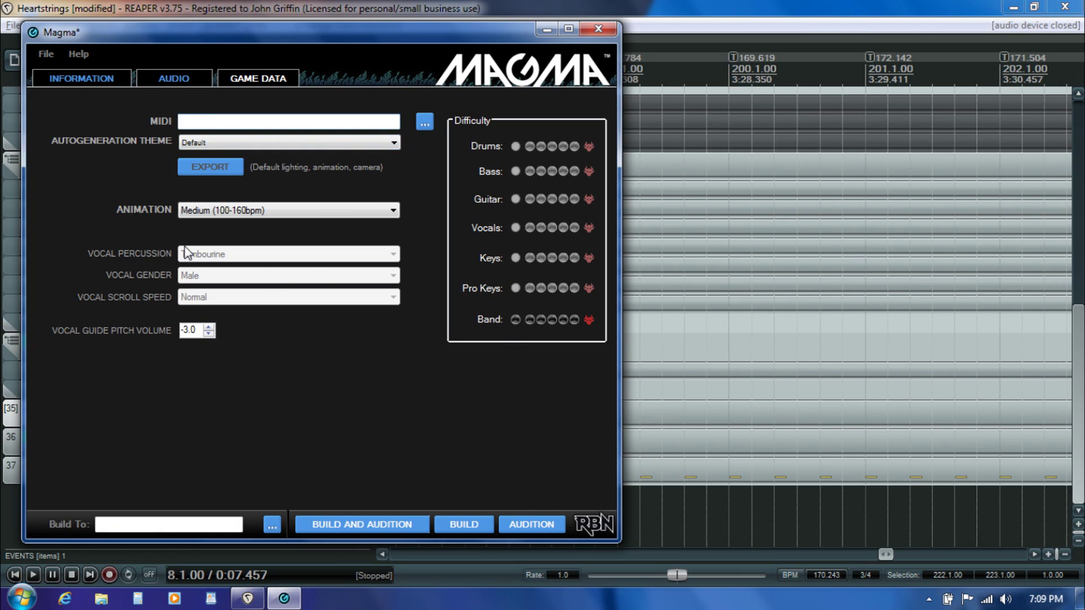
Enter title Heartstrings and album The Art In My Heart, and set track number 3.
{"action": "left_click", "coordinate": [70, 78]}
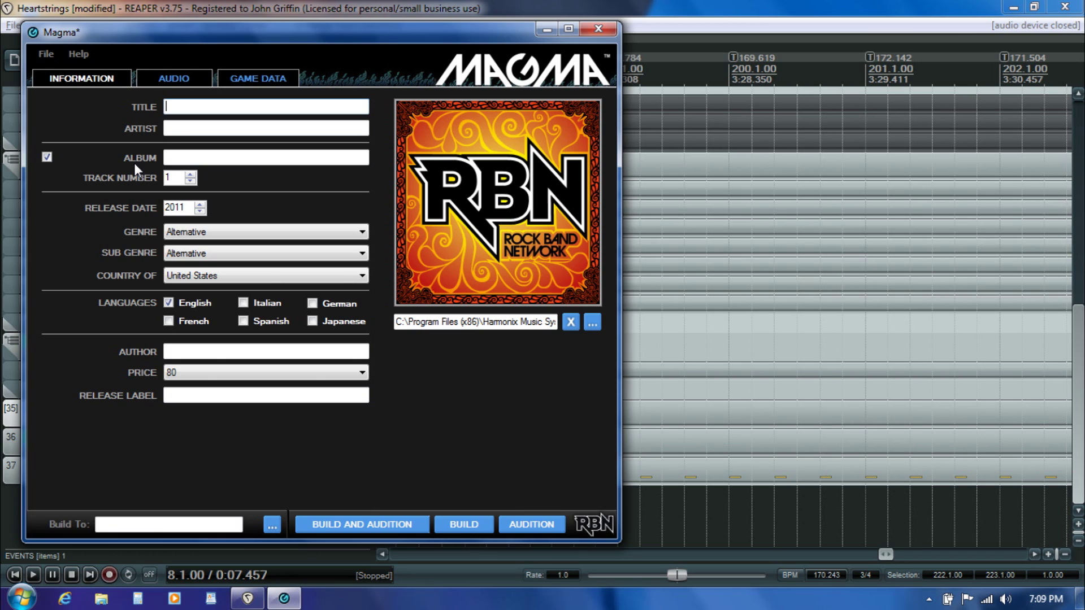
{"action": "type", "text": "Heartstrings"}
{"action": "key", "text": "Tab"}
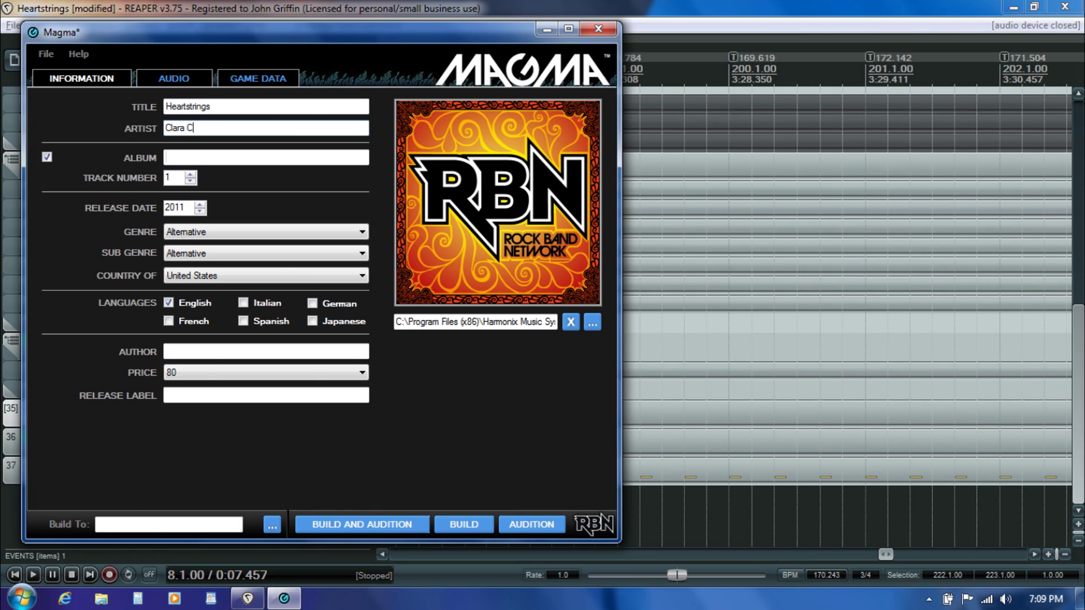
{"action": "left_click", "coordinate": [266, 157]}
{"action": "type", "text": "he Art"}
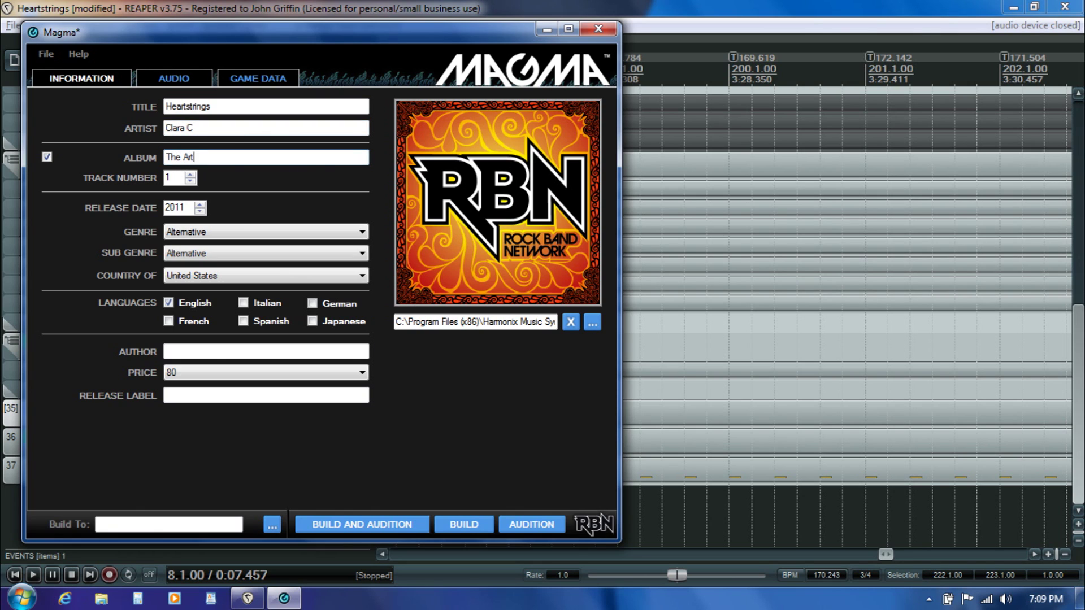
{"action": "type", "text": " In My Heart"}
{"action": "left_click", "coordinate": [190, 175]}
{"action": "left_click", "coordinate": [191, 174]}
Set the release year to 2010, the genre to Pop-Rock and the sub genre to Pop.
{"action": "left_click", "coordinate": [200, 212]}
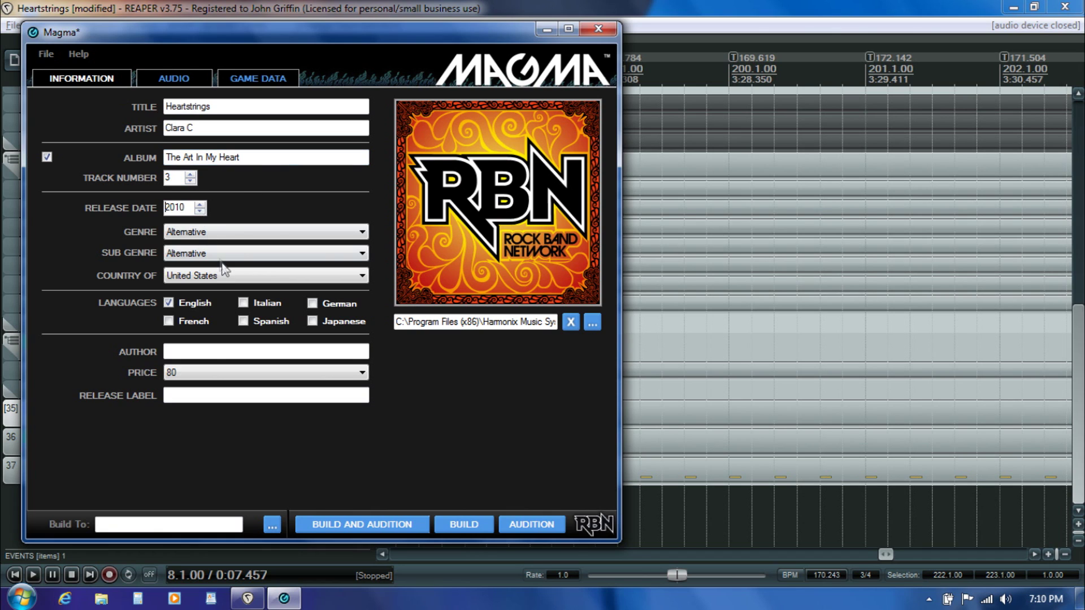
{"action": "left_click", "coordinate": [226, 233]}
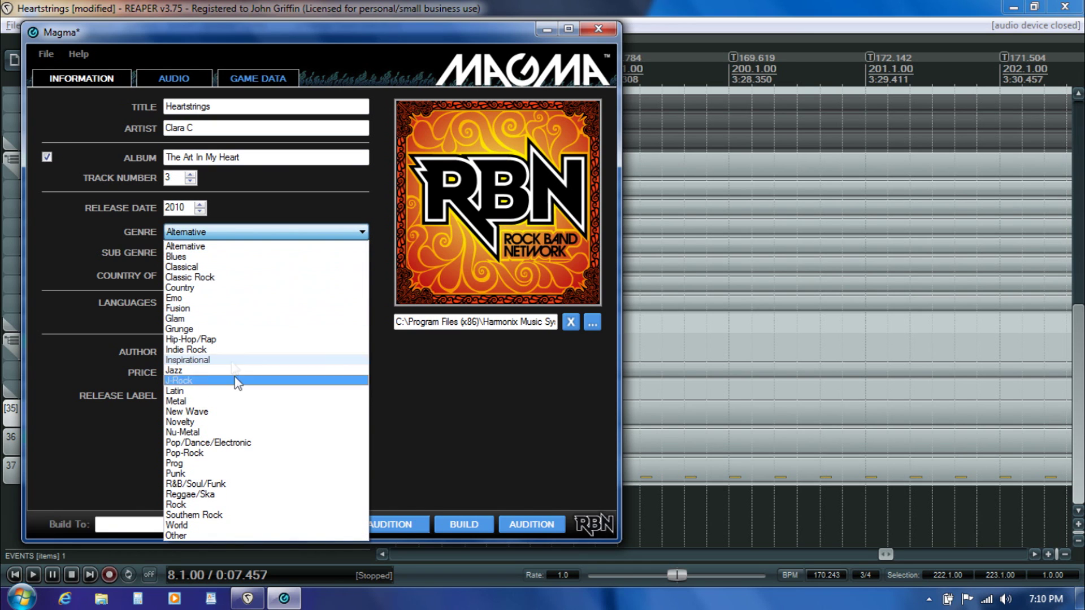
{"action": "left_click", "coordinate": [386, 266]}
{"action": "left_click", "coordinate": [362, 256]}
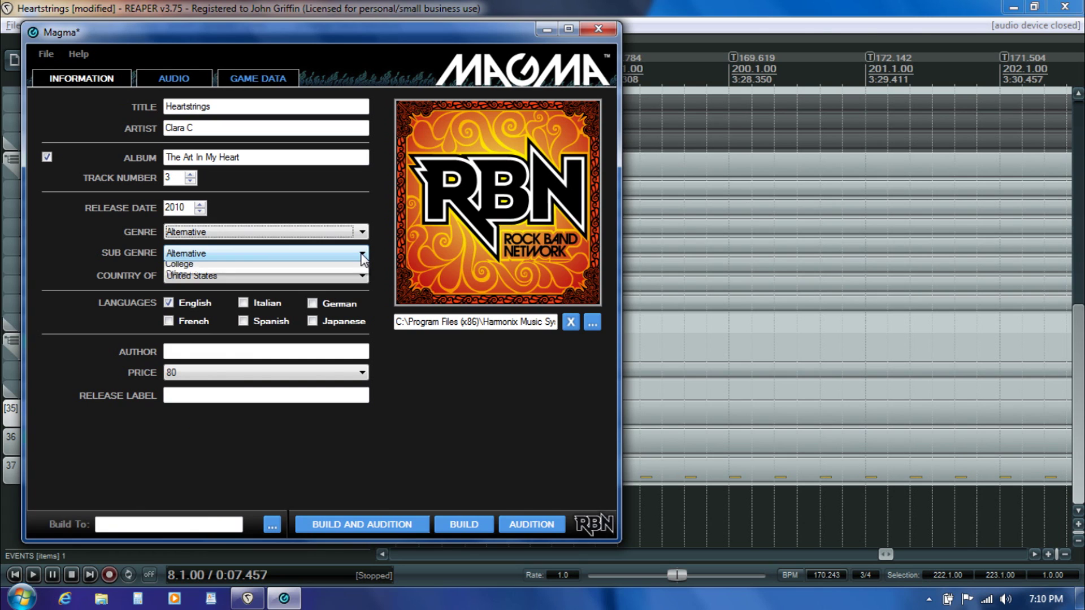
{"action": "left_click", "coordinate": [360, 253]}
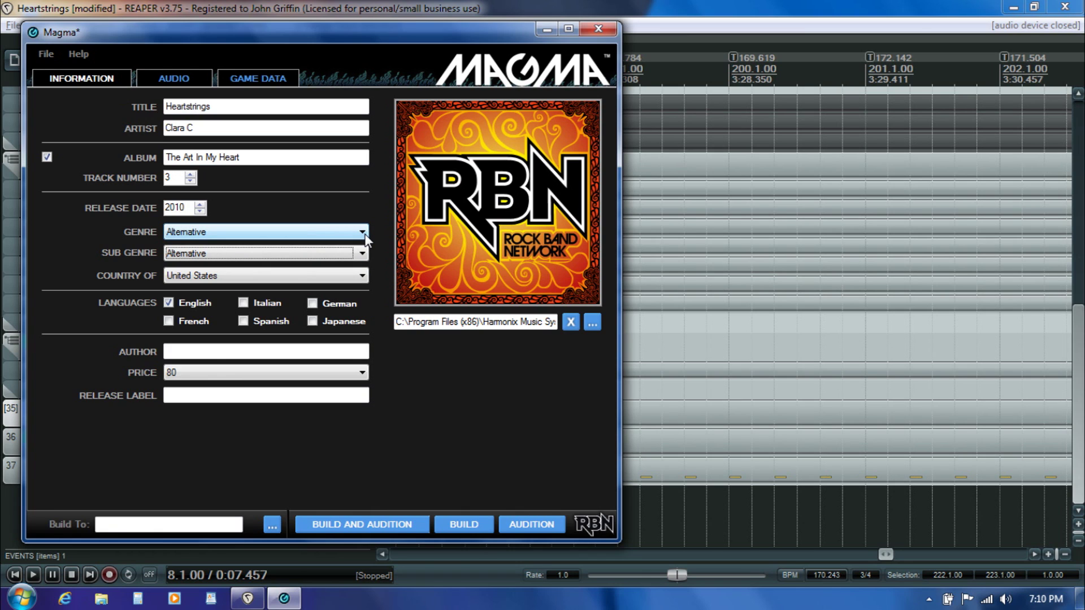
{"action": "left_click", "coordinate": [362, 232]}
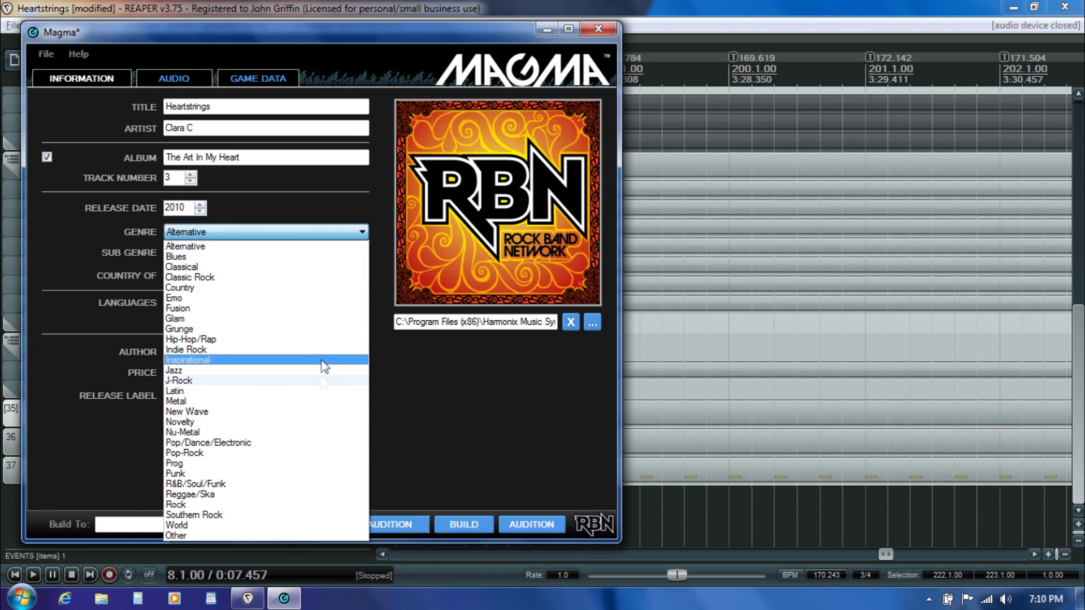
{"action": "left_click", "coordinate": [310, 453]}
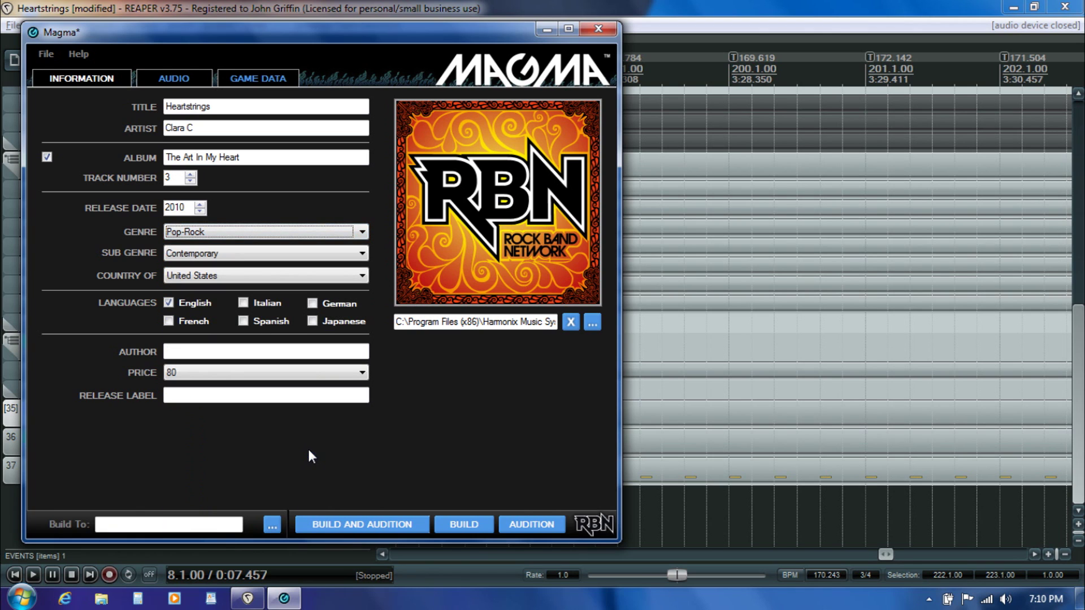
{"action": "left_click", "coordinate": [362, 256]}
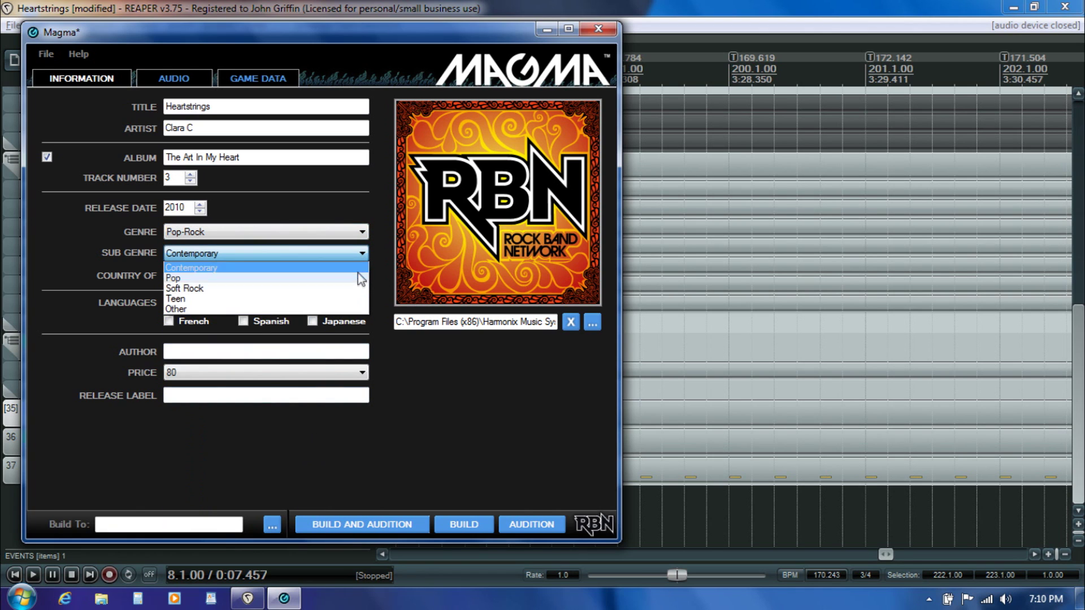
{"action": "left_click", "coordinate": [362, 277]}
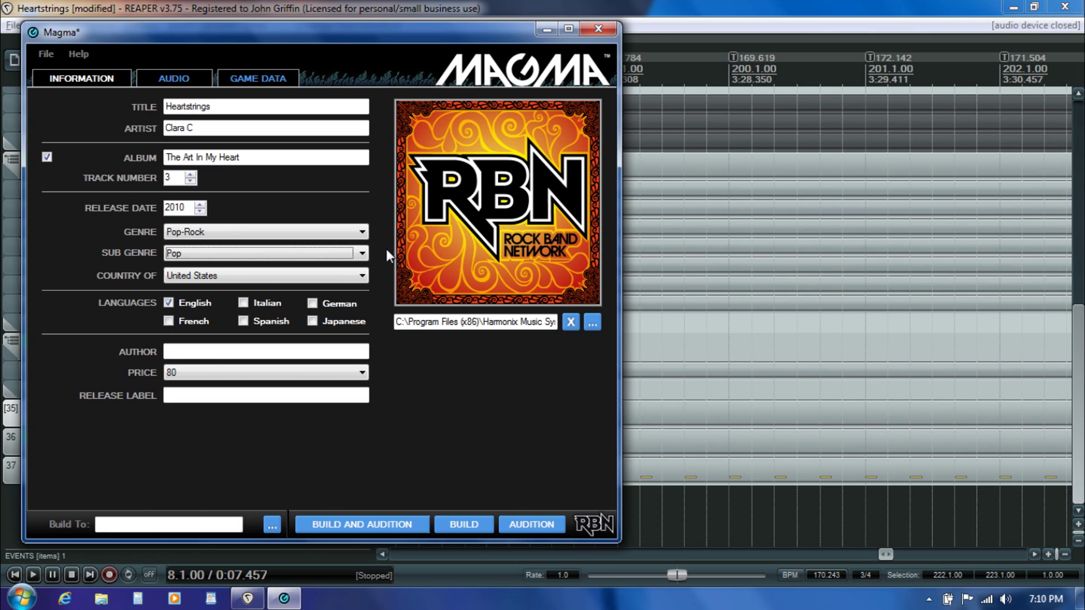
Fill in the Author field with the author's name and set the price to 160.
{"action": "left_click", "coordinate": [194, 352]}
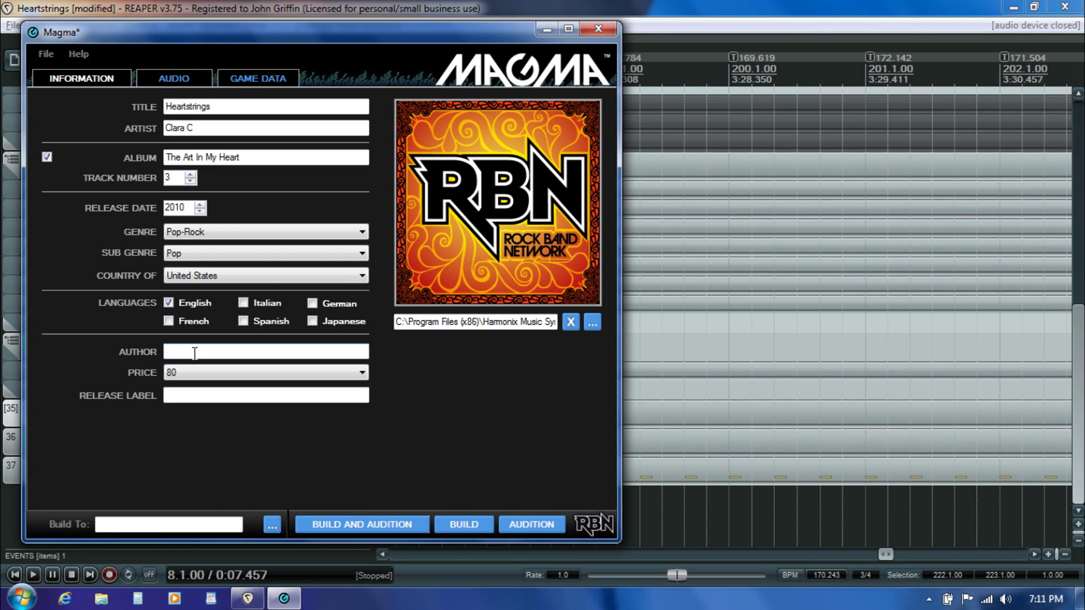
{"action": "type", "text": "DJGryph"}
{"action": "left_click", "coordinate": [218, 372]}
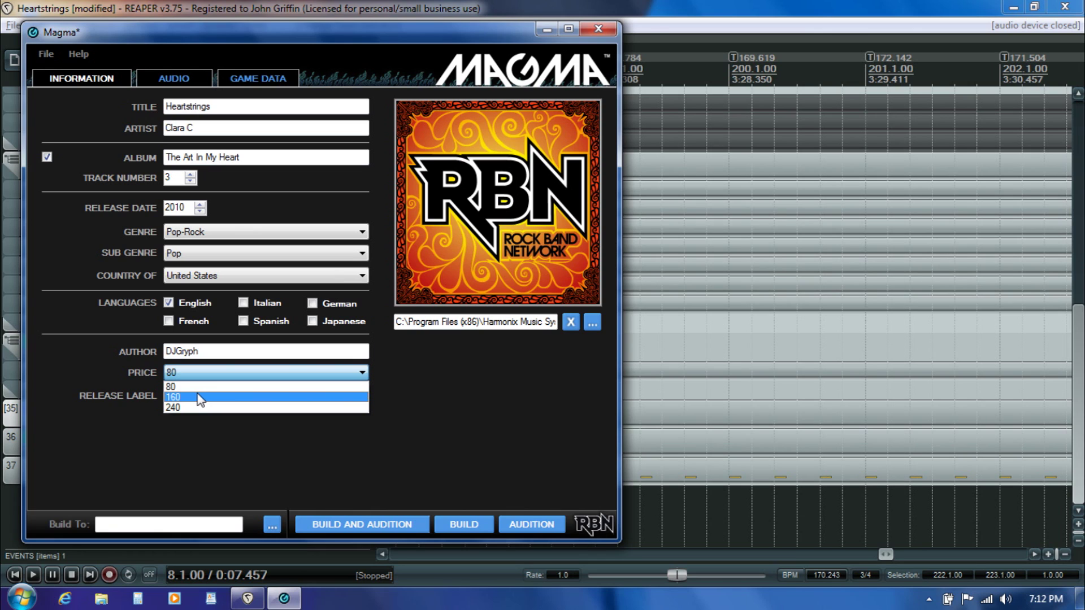
{"action": "left_click", "coordinate": [199, 398]}
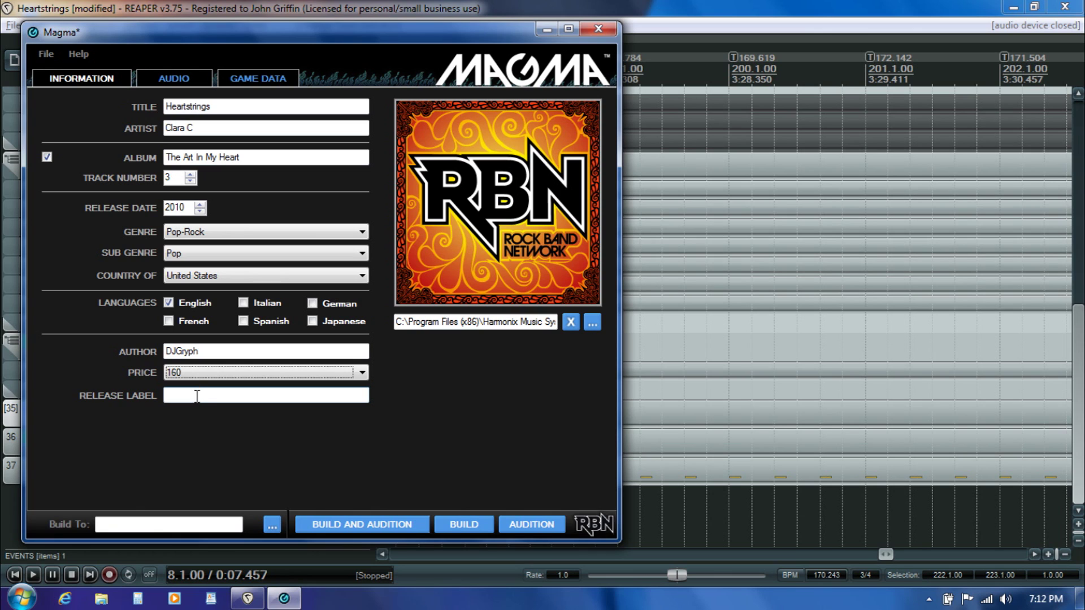
Leave the Release Label empty and move on to the Build To field.
{"action": "left_click", "coordinate": [197, 395]}
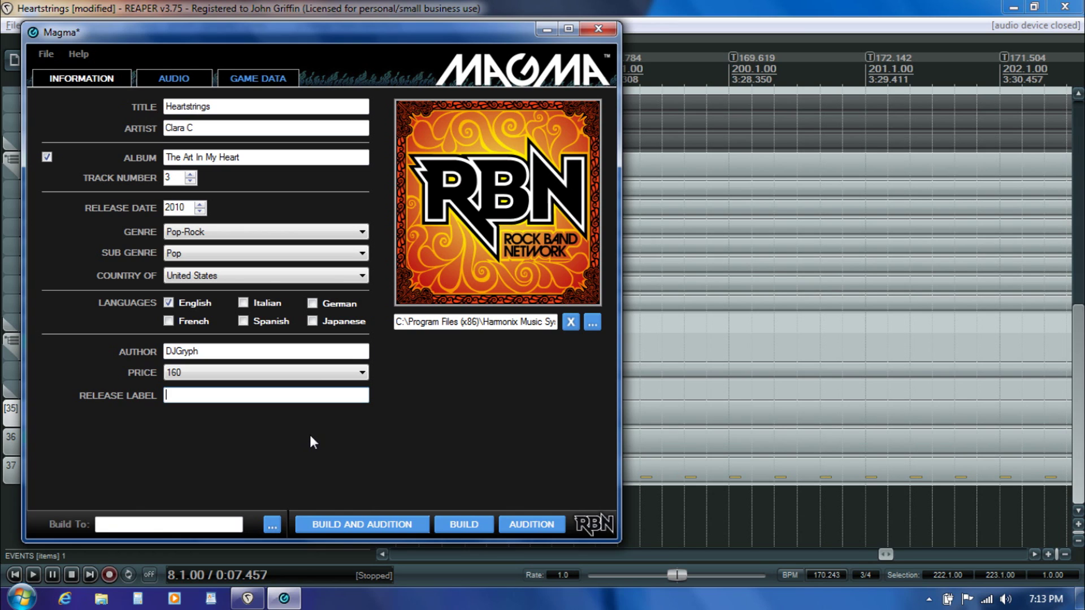
{"action": "left_click", "coordinate": [151, 524]}
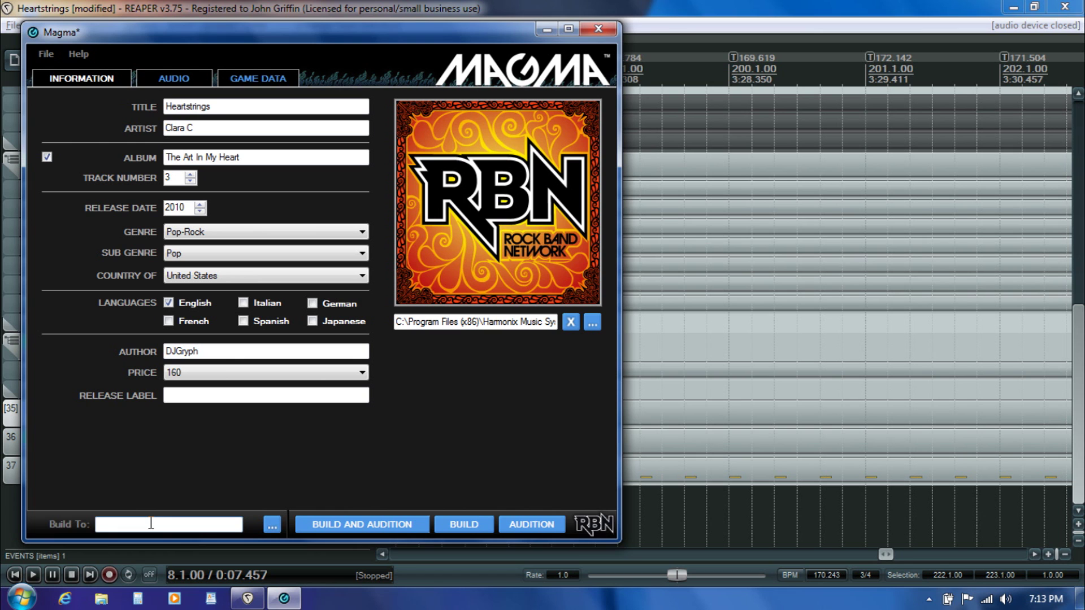
Point Build To at Heartstrings.rba inside the desktop Heartstrings folder.
{"action": "left_click", "coordinate": [271, 525]}
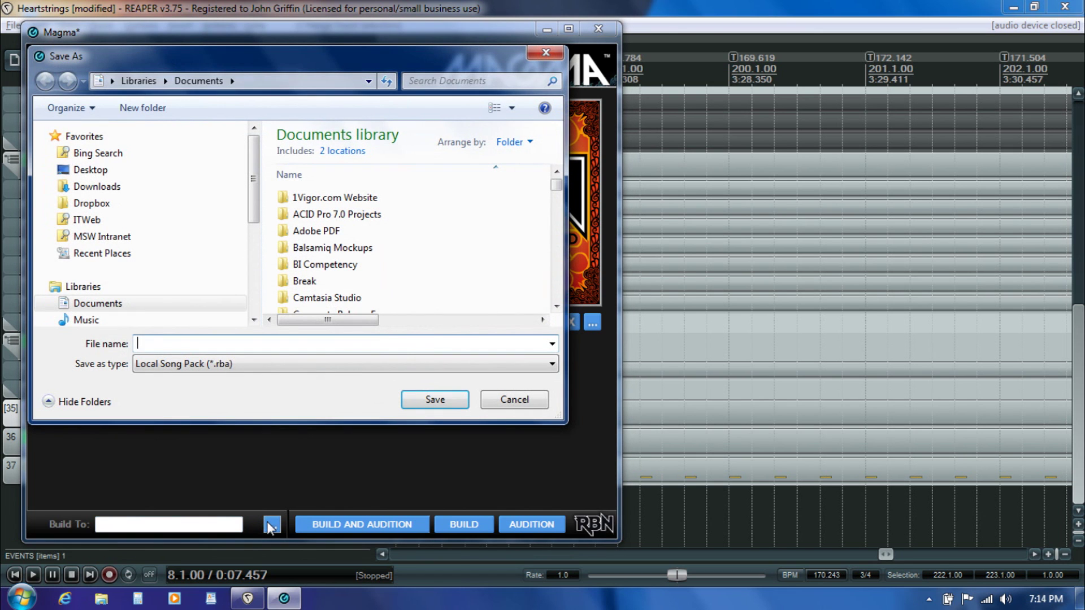
{"action": "left_click", "coordinate": [99, 172]}
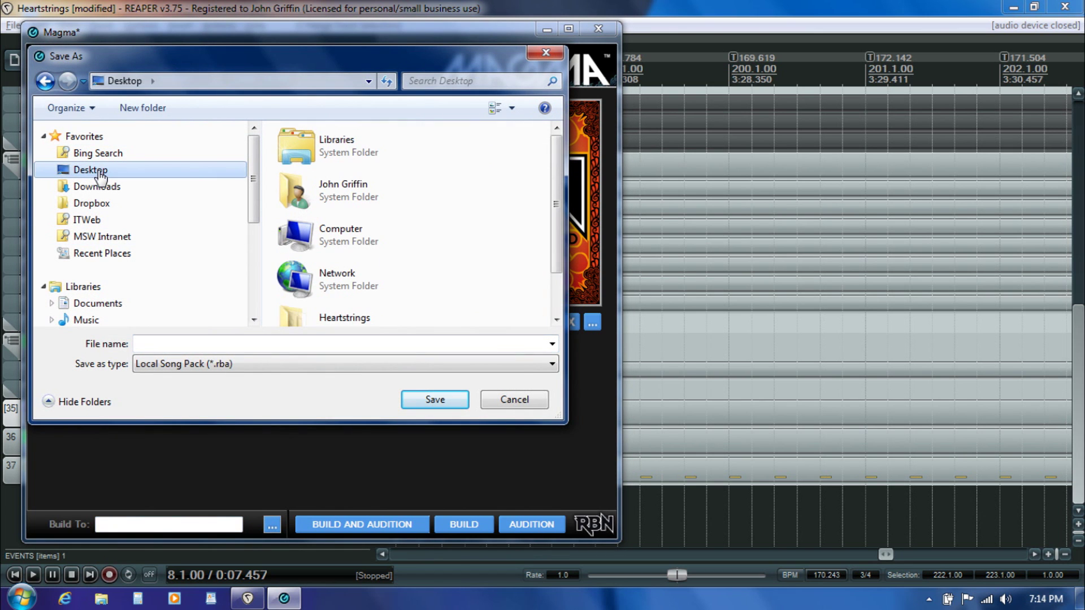
{"action": "left_click", "coordinate": [315, 325]}
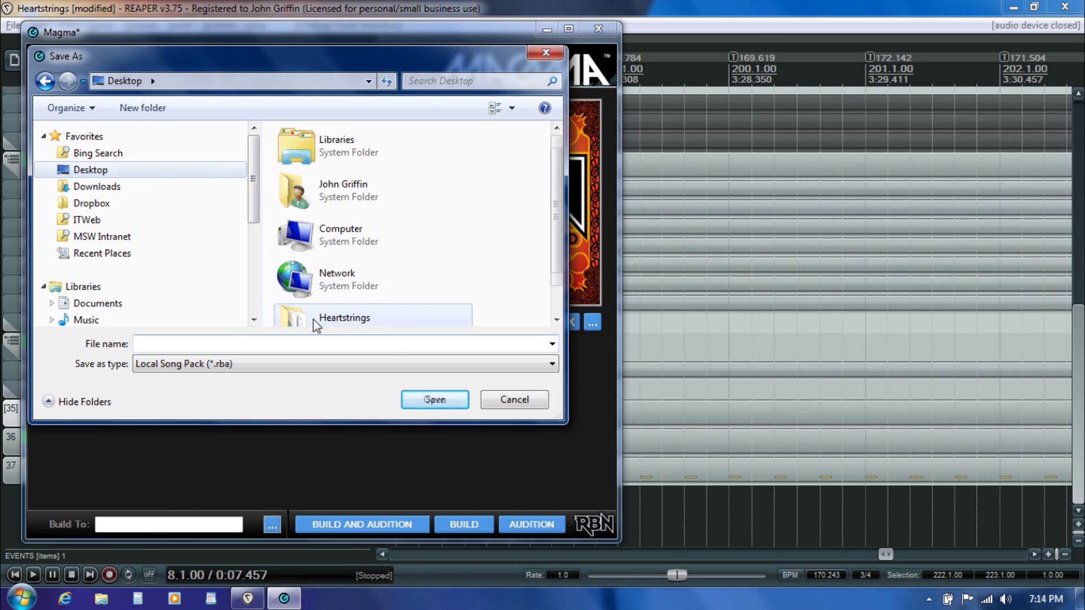
{"action": "double_click", "coordinate": [316, 325]}
{"action": "left_click", "coordinate": [247, 343]}
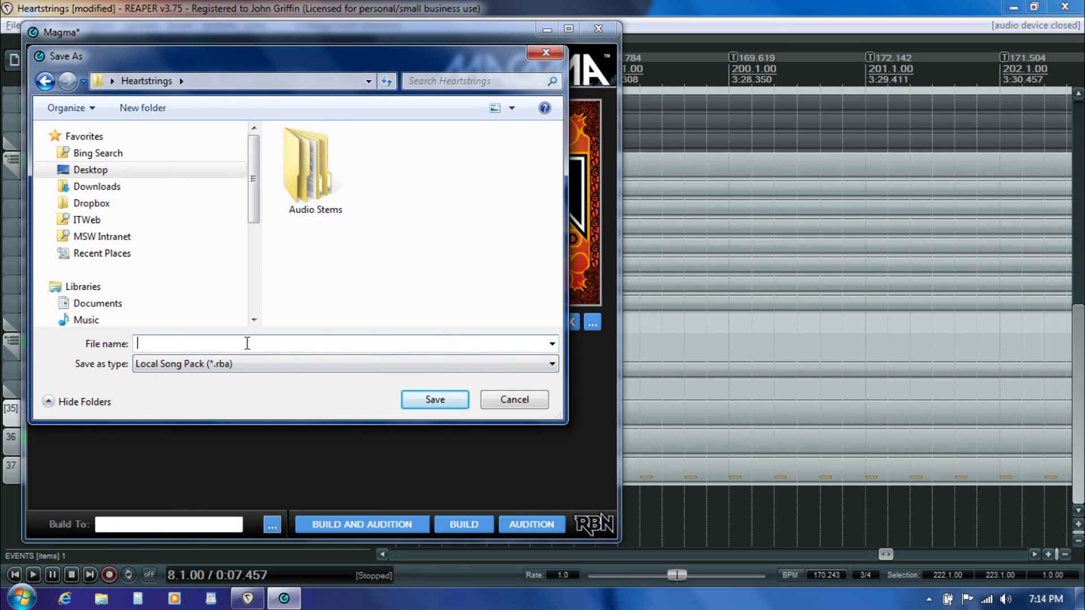
{"action": "type", "text": "Heart"}
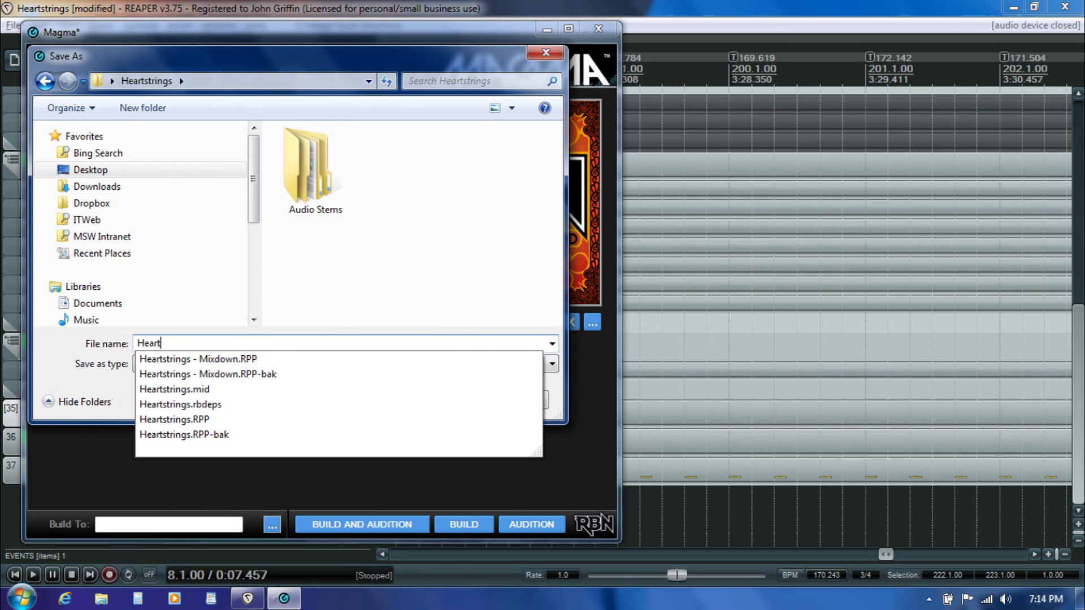
{"action": "type", "text": "strings"}
{"action": "key", "text": "Tab"}
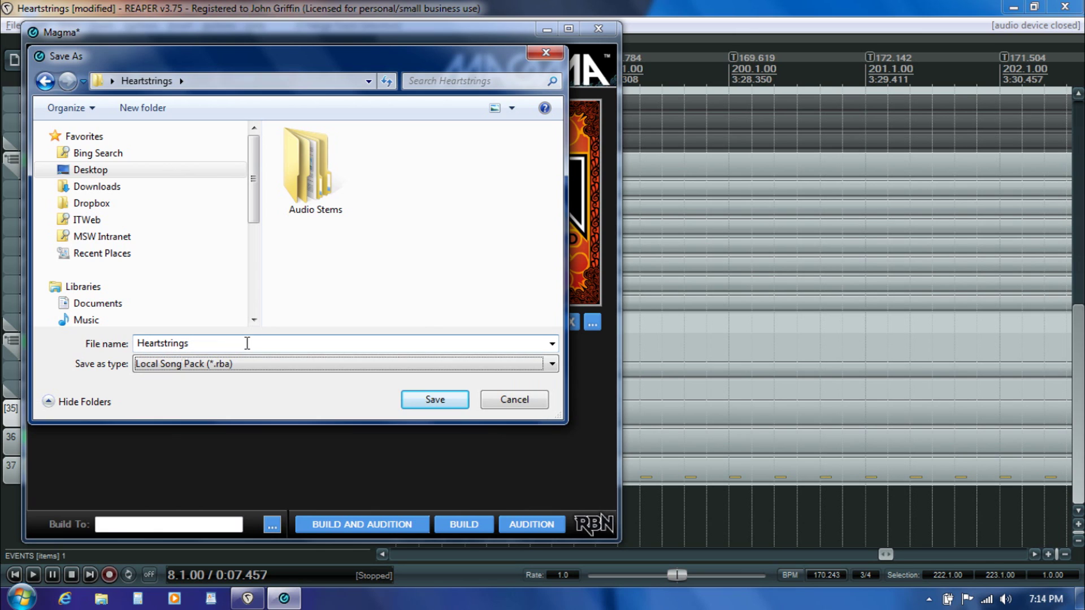
{"action": "left_click", "coordinate": [423, 404]}
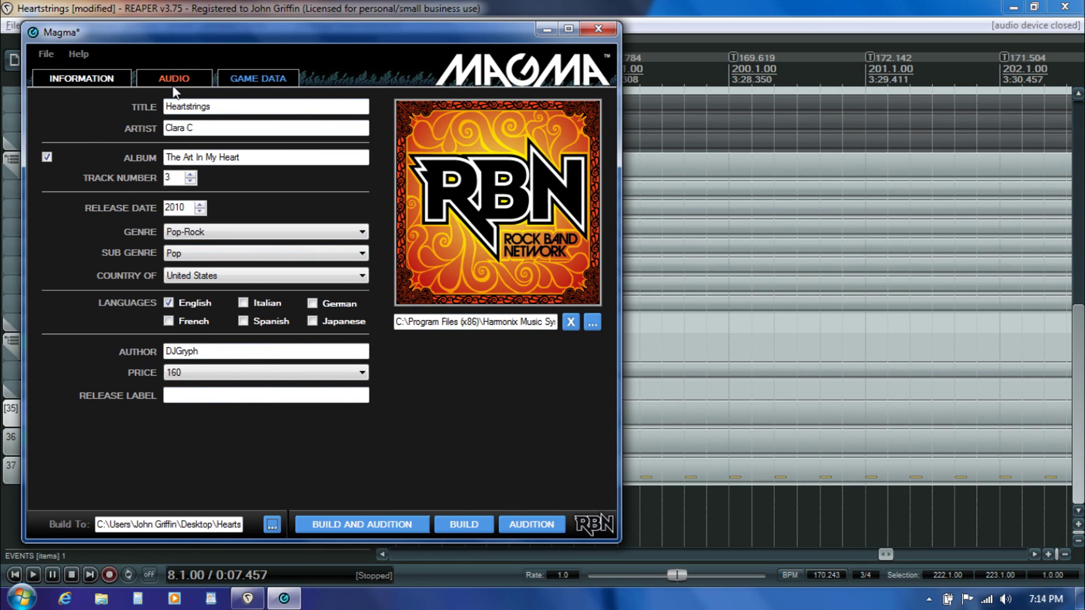
{"action": "left_click", "coordinate": [46, 54]}
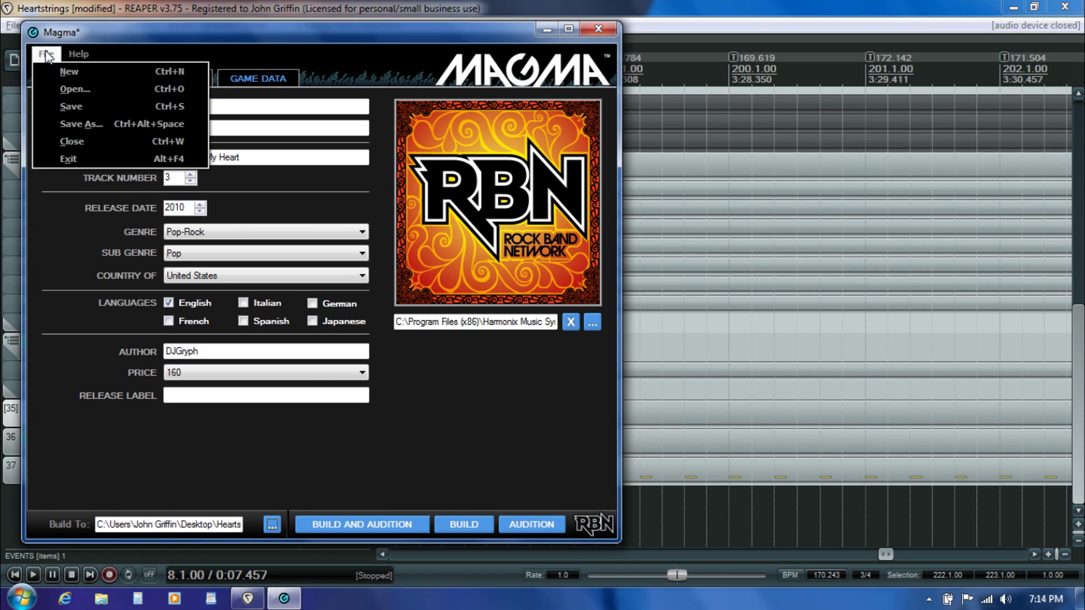
Save As Heartstrings.rbproj under Desktop > Heartstrings.
{"action": "left_click", "coordinate": [60, 124]}
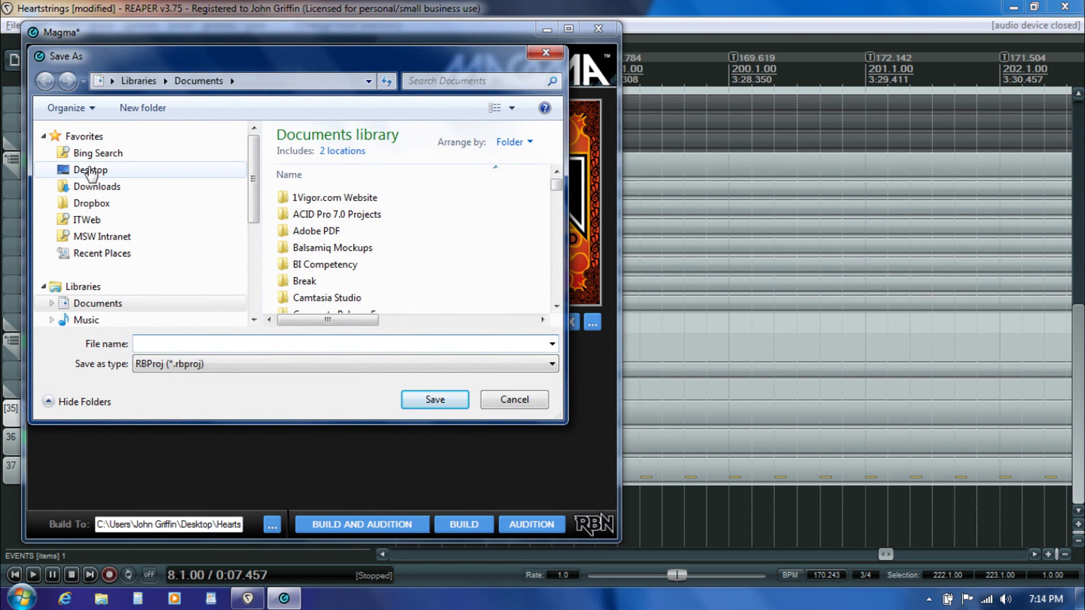
{"action": "left_click", "coordinate": [74, 176]}
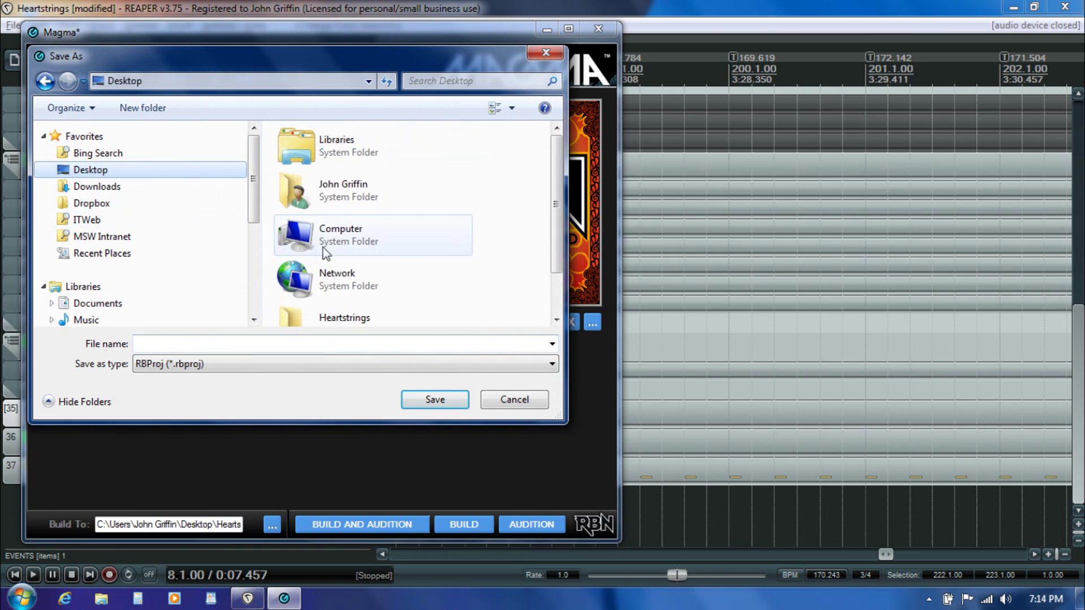
{"action": "double_click", "coordinate": [326, 310]}
{"action": "left_click", "coordinate": [247, 347]}
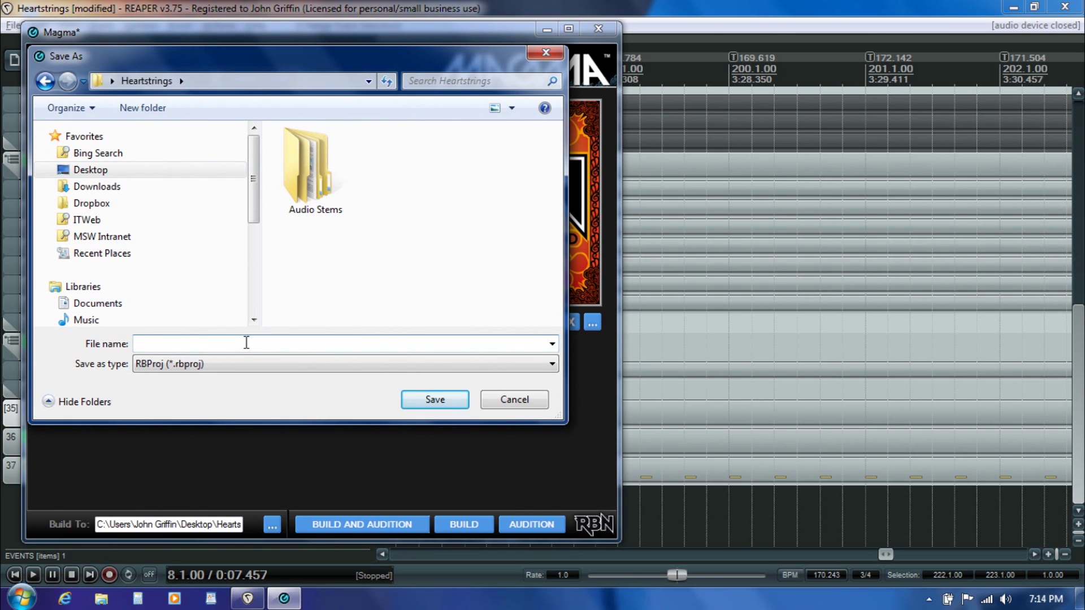
{"action": "type", "text": "Heartstrings"}
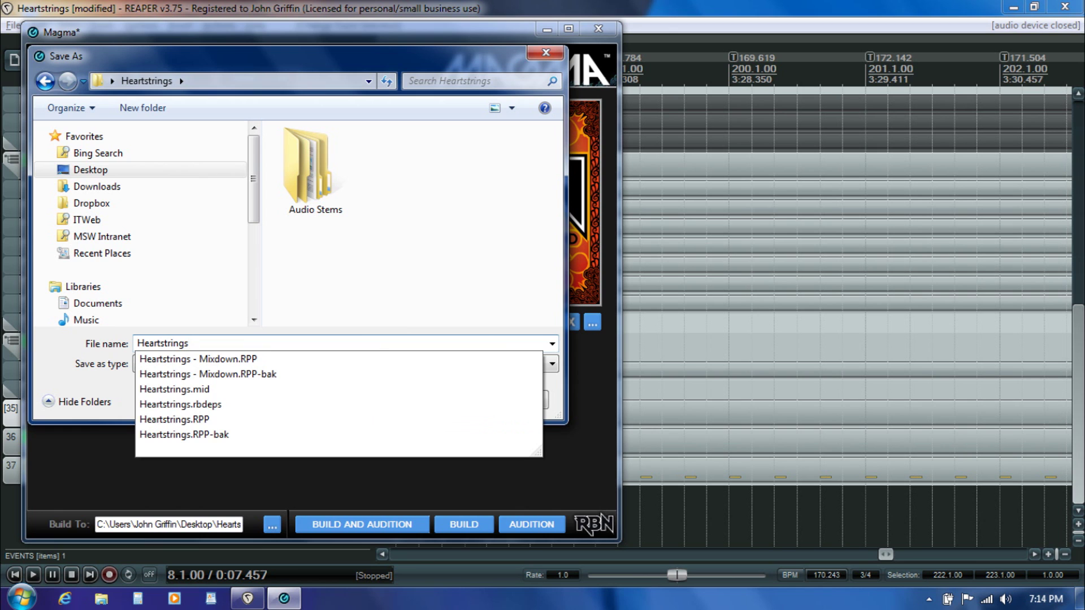
{"action": "key", "text": "Tab"}
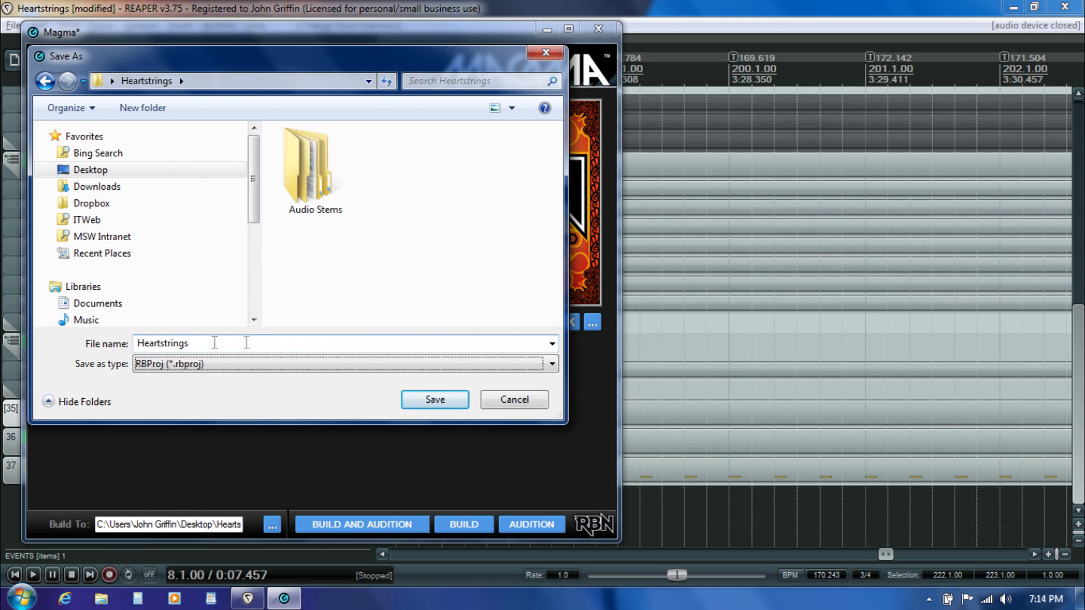
{"action": "left_click", "coordinate": [434, 401]}
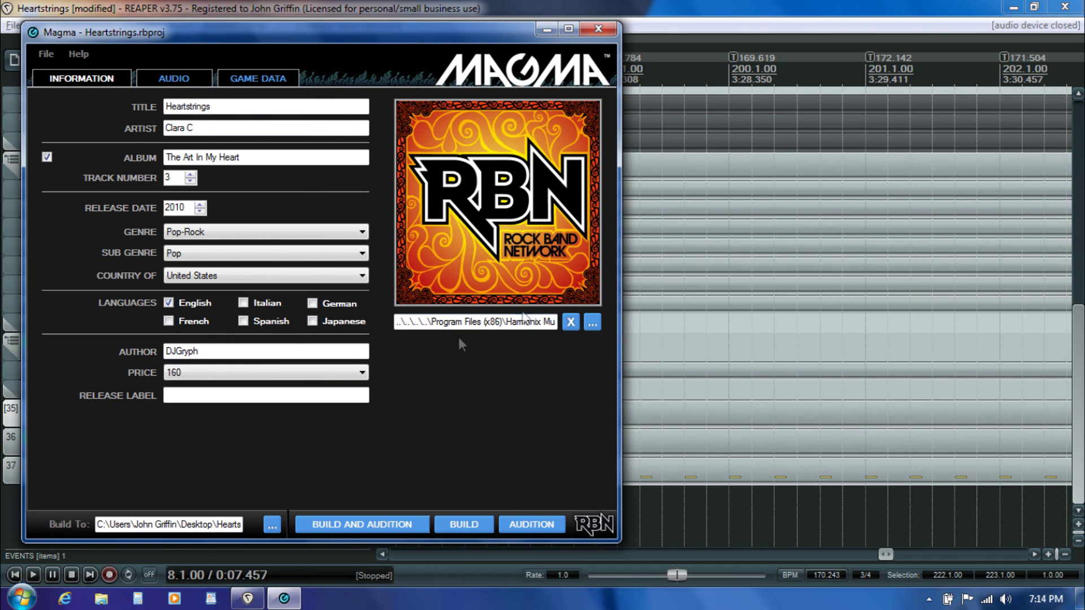
Load coverart_theartinmyheart.bmp from the desktop Heartstrings folder as the album art.
{"action": "left_click", "coordinate": [592, 323]}
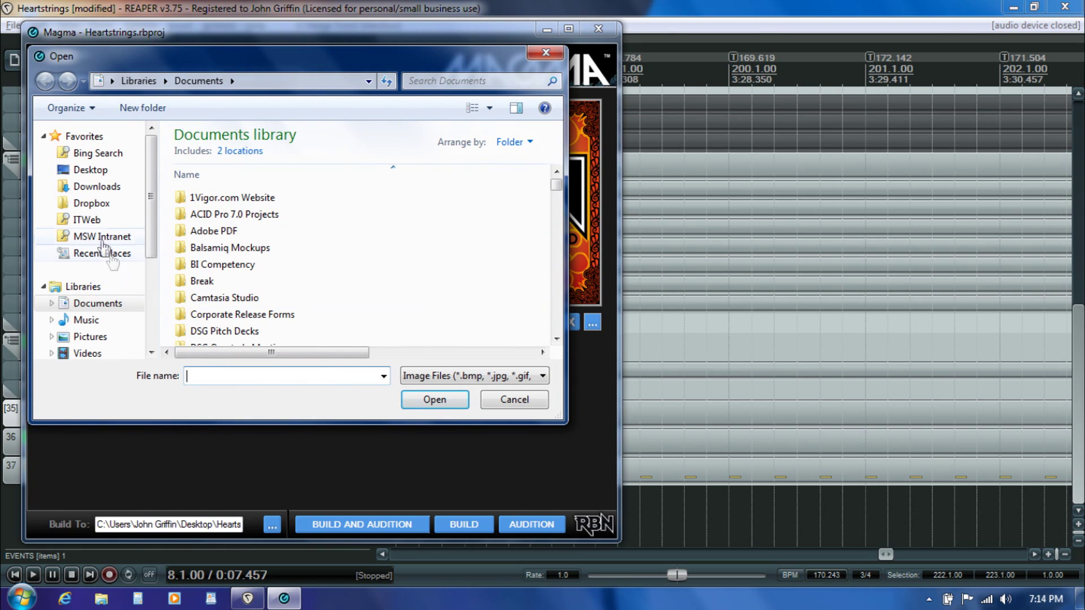
{"action": "left_click", "coordinate": [83, 173]}
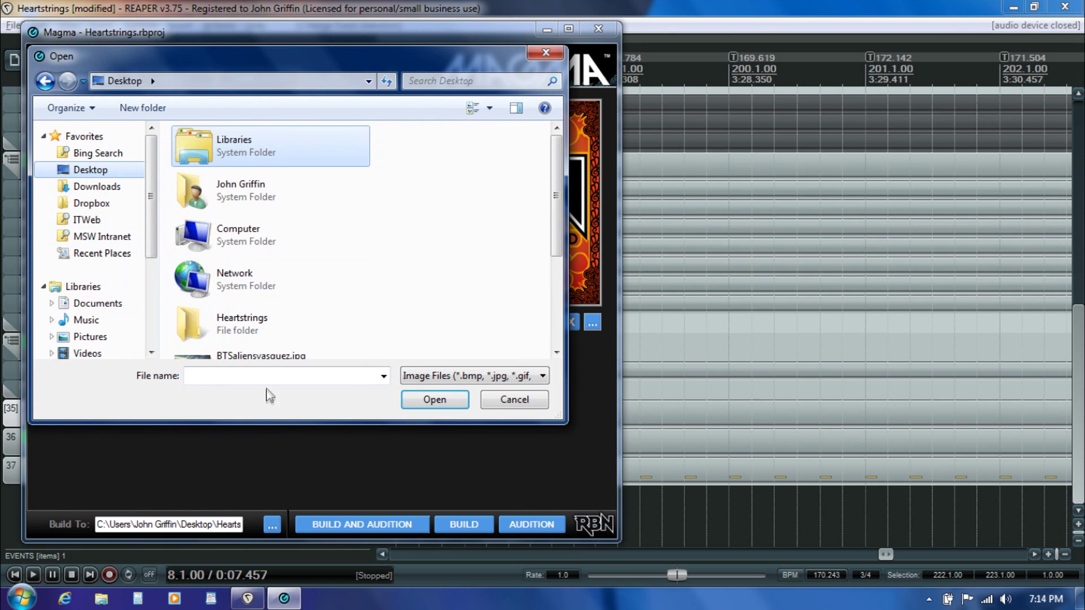
{"action": "double_click", "coordinate": [248, 338]}
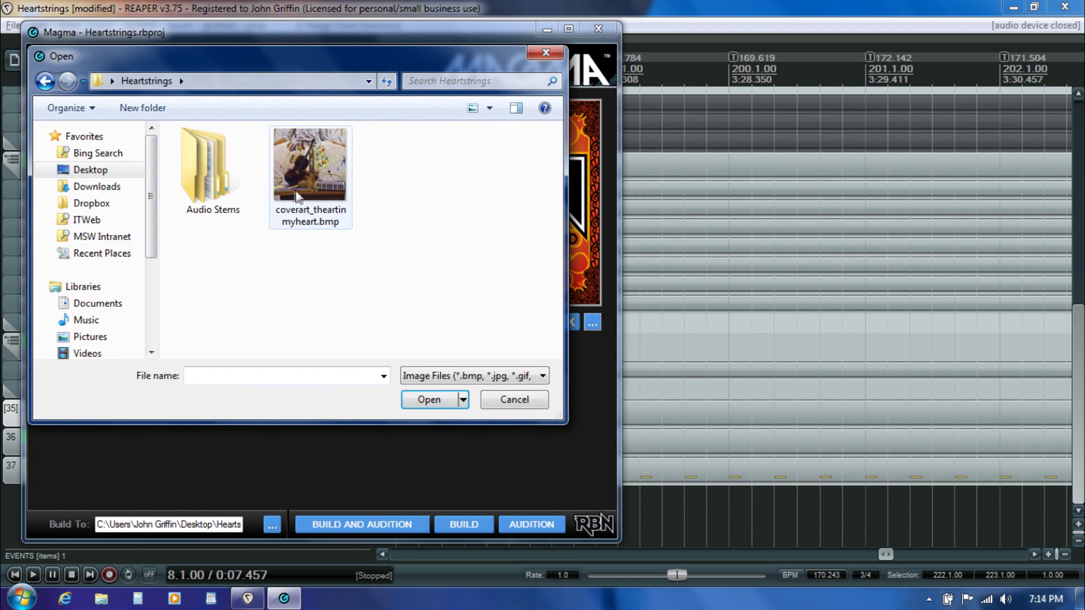
{"action": "double_click", "coordinate": [321, 176]}
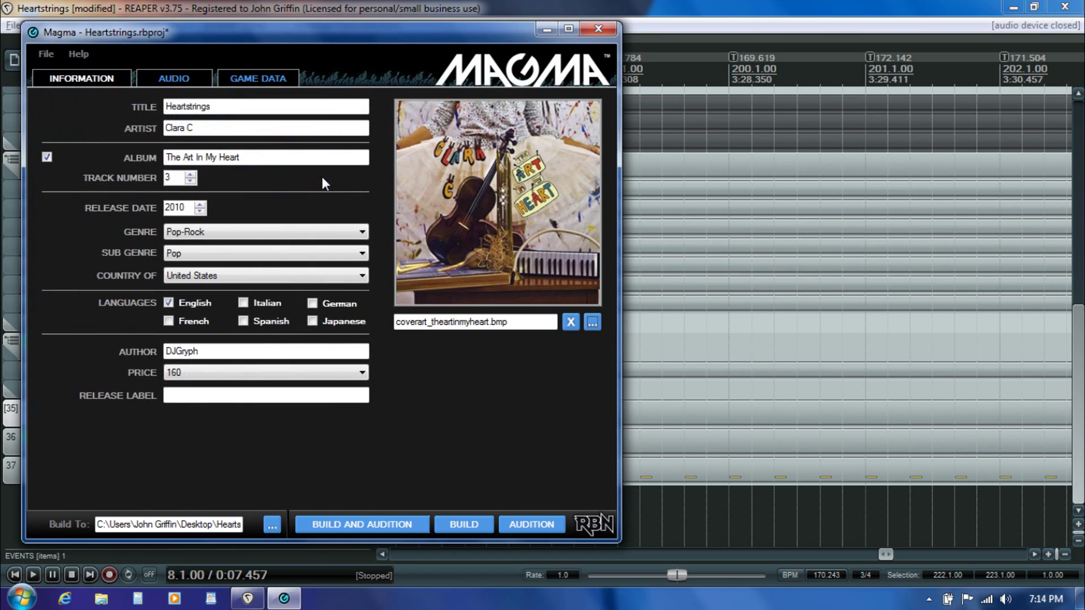